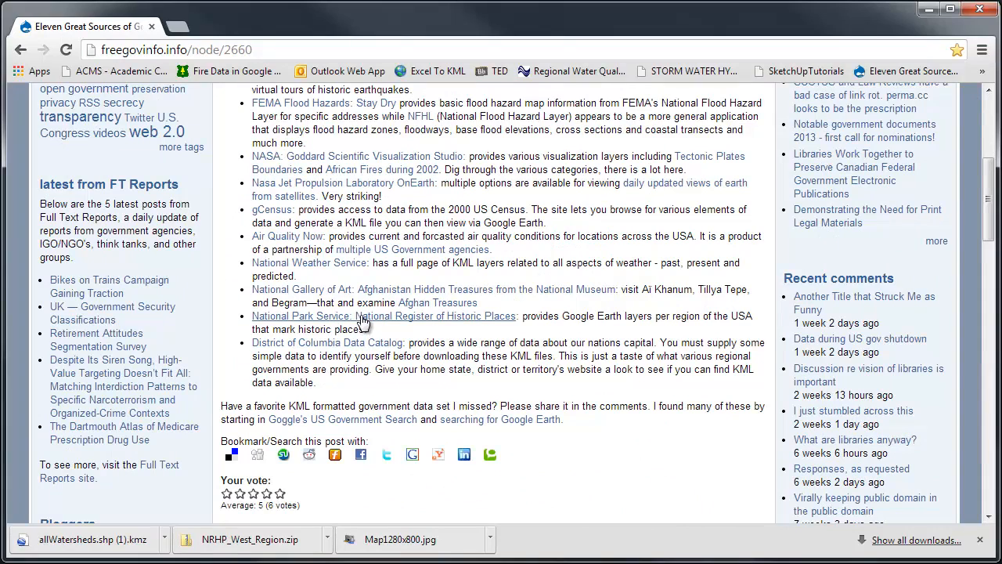
Step: Open the National Register of Historic Places download page and save the West Region Google Earth layer as NRHP_West_Region (1) in the KML folder
left_click(362, 319)
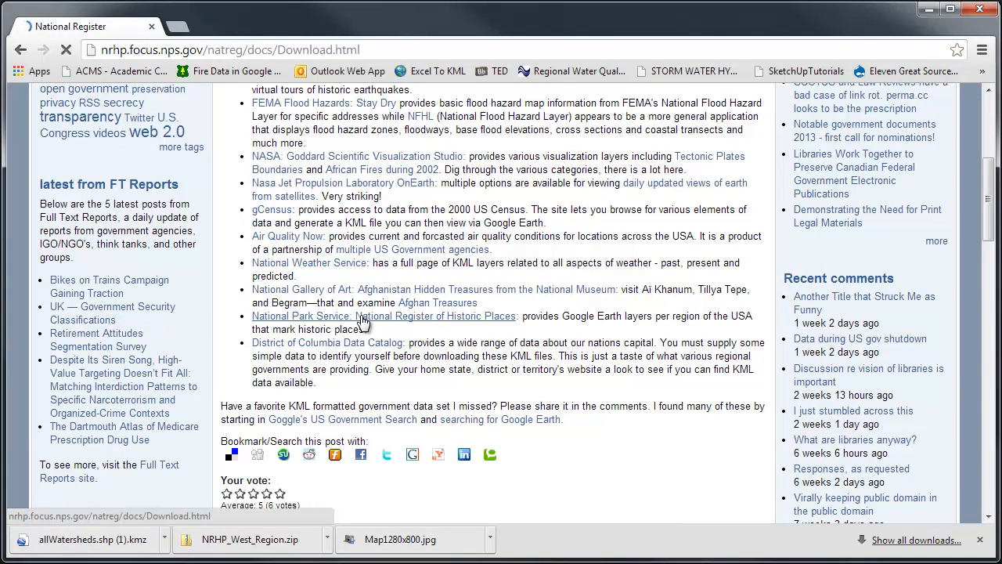
scroll(258, 345, "down", 2)
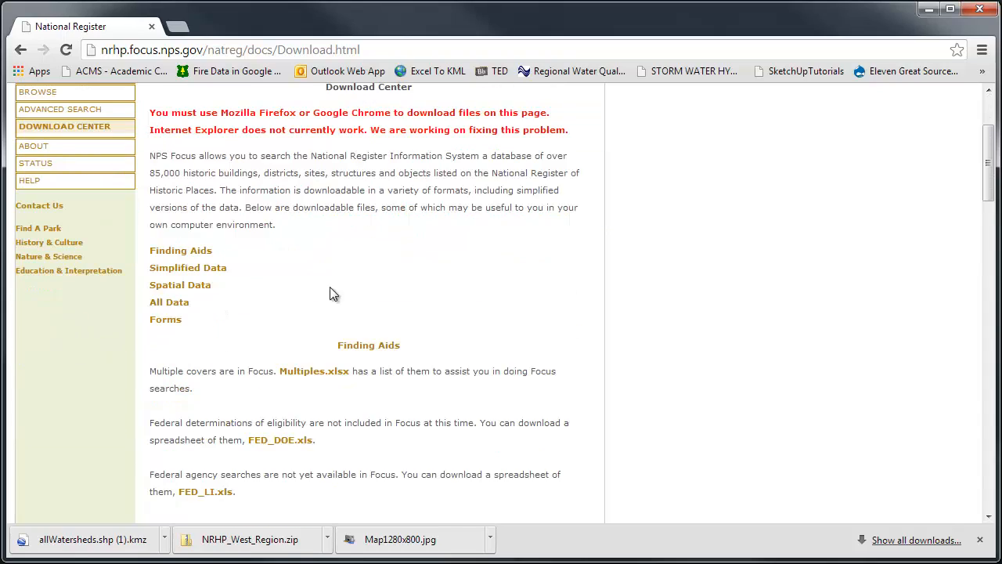
scroll(327, 351, "down", 8)
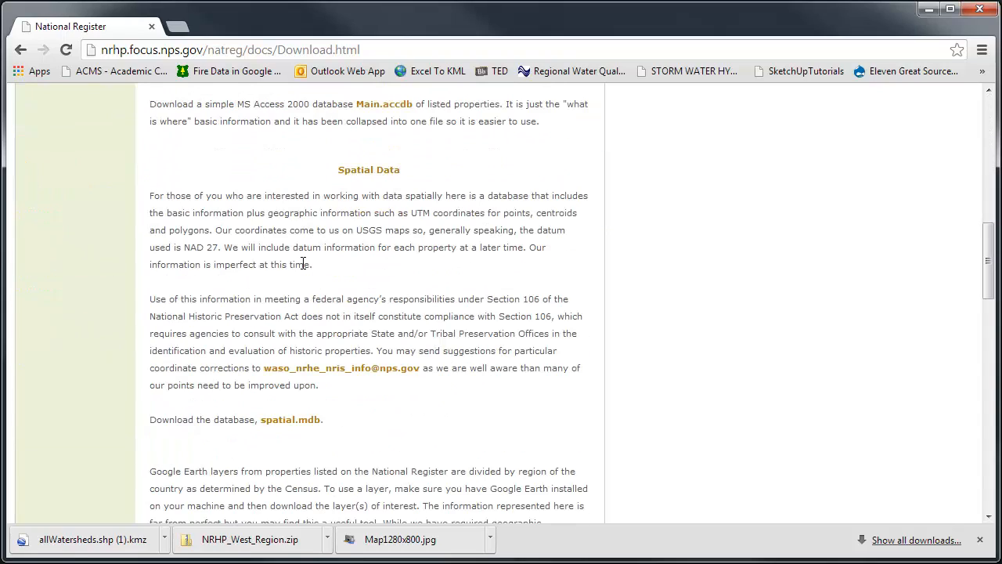
scroll(303, 266, "down", 6)
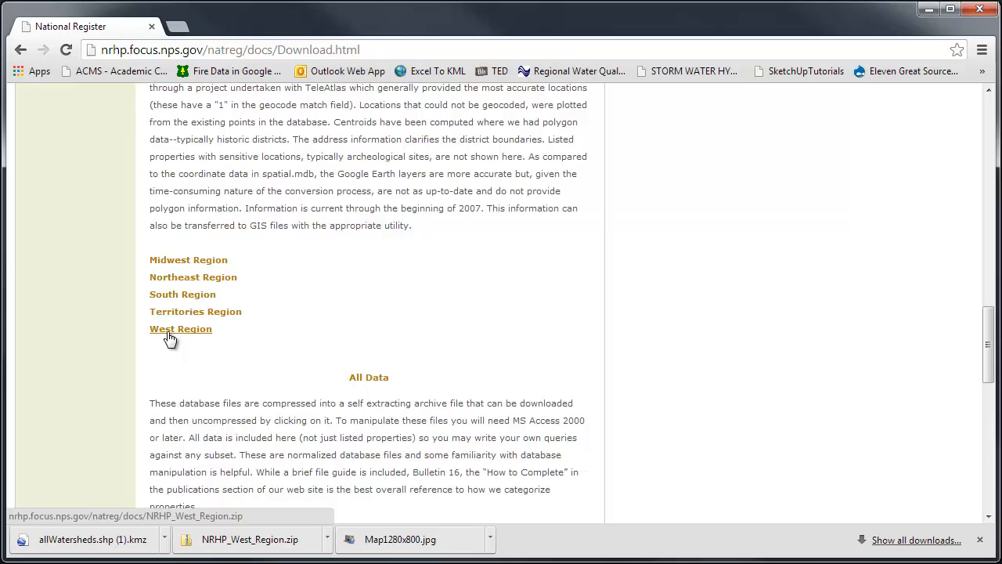
left_click(170, 330)
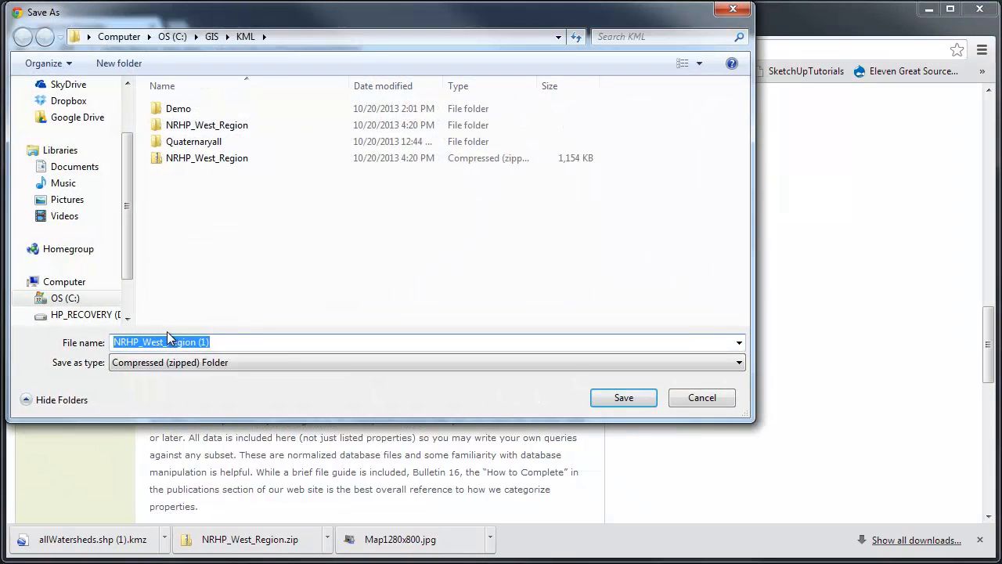
left_click(624, 397)
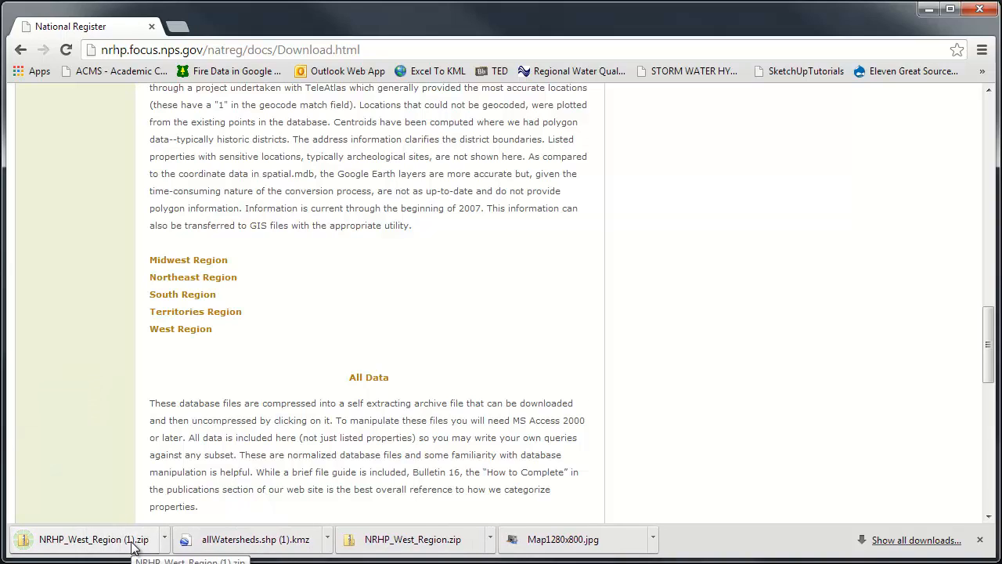
Step: Go to google.com and search for "free san diego kml data"
left_click(202, 55)
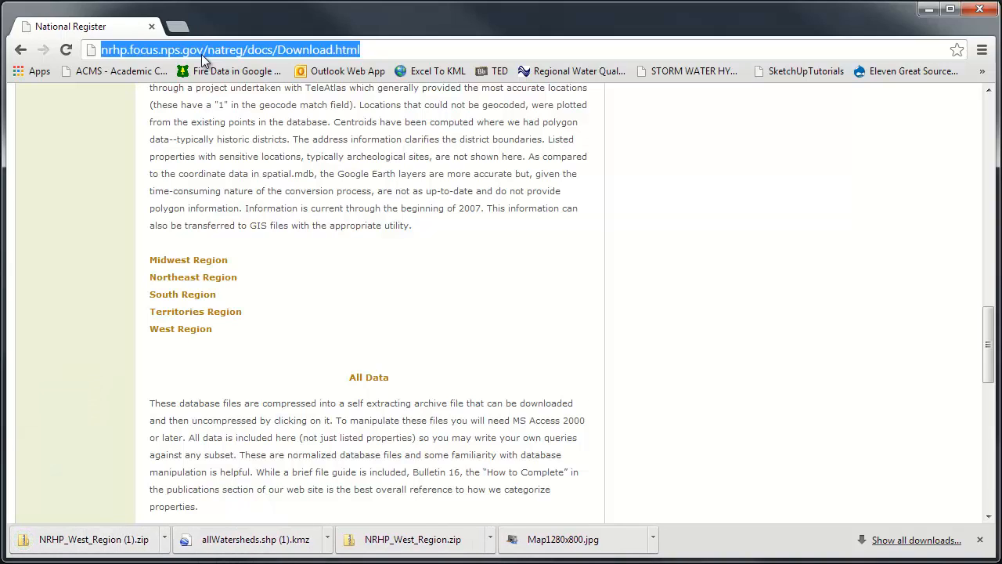
type("google.com")
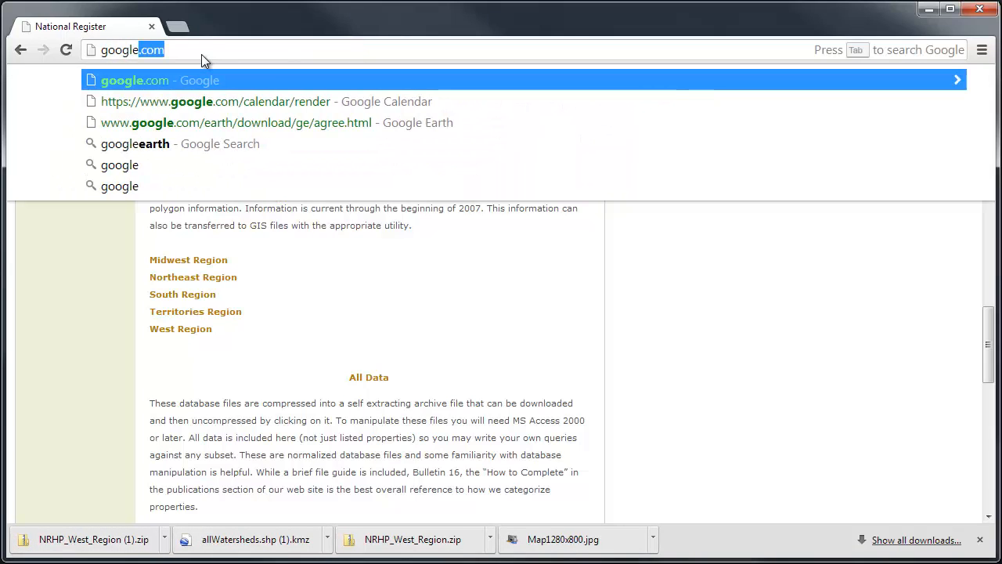
key("Return")
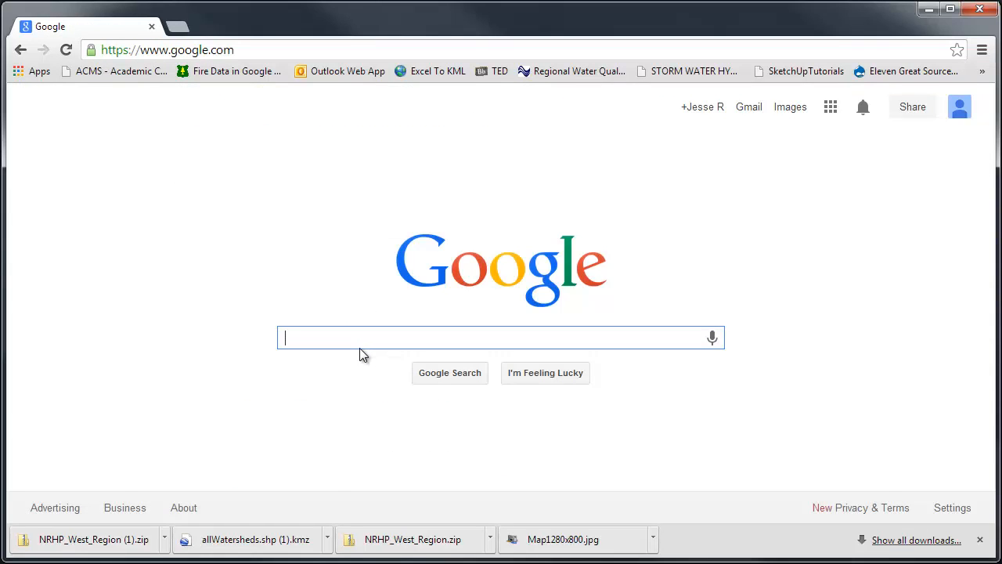
type("free s")
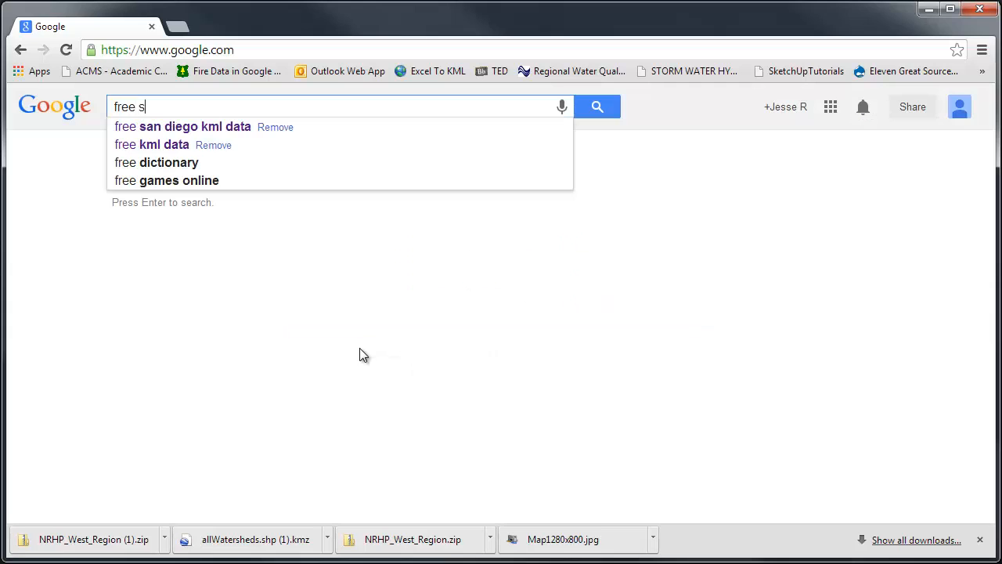
type("an diego ")
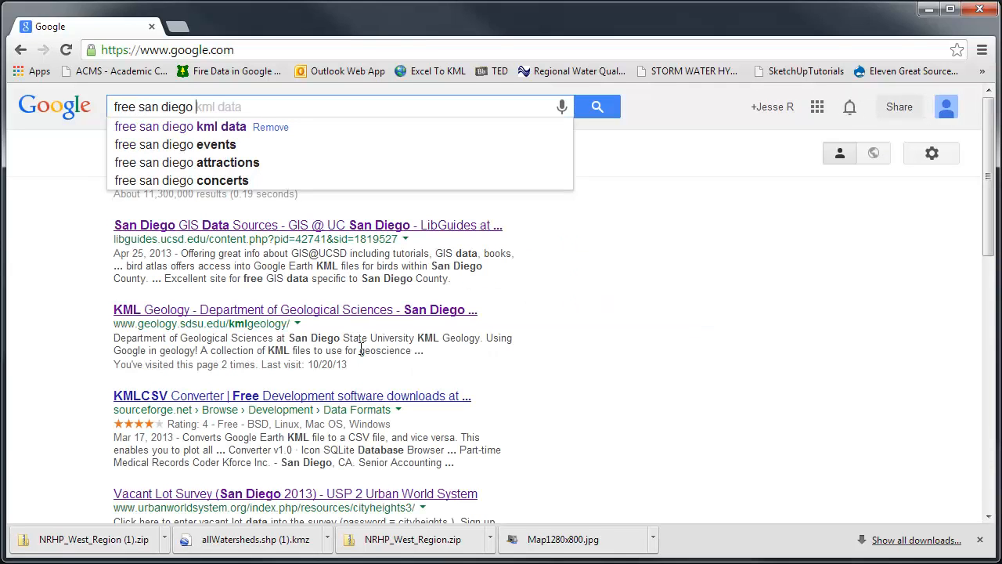
type("kml data")
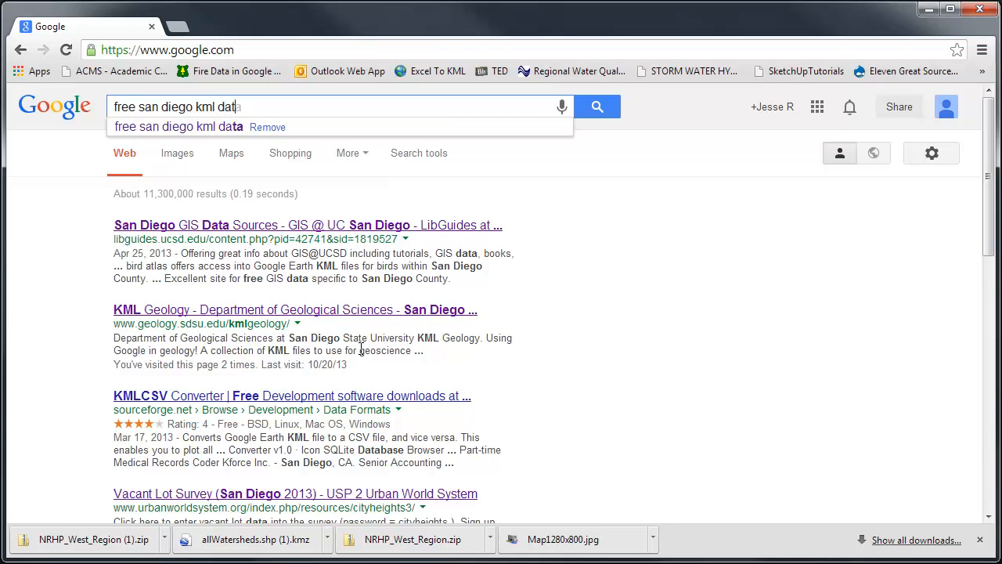
key("Return")
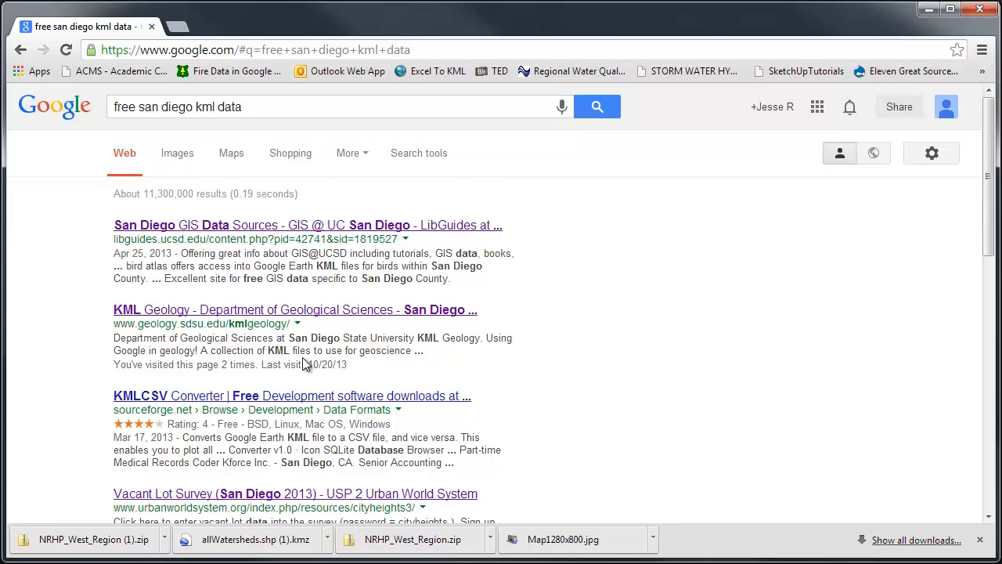
Step: Open the Vacant Lot Survey (San Diego 2013) search result and download the allWatersheds.shp.kmz file linked in its student instructions
scroll(305, 365, "down", 1)
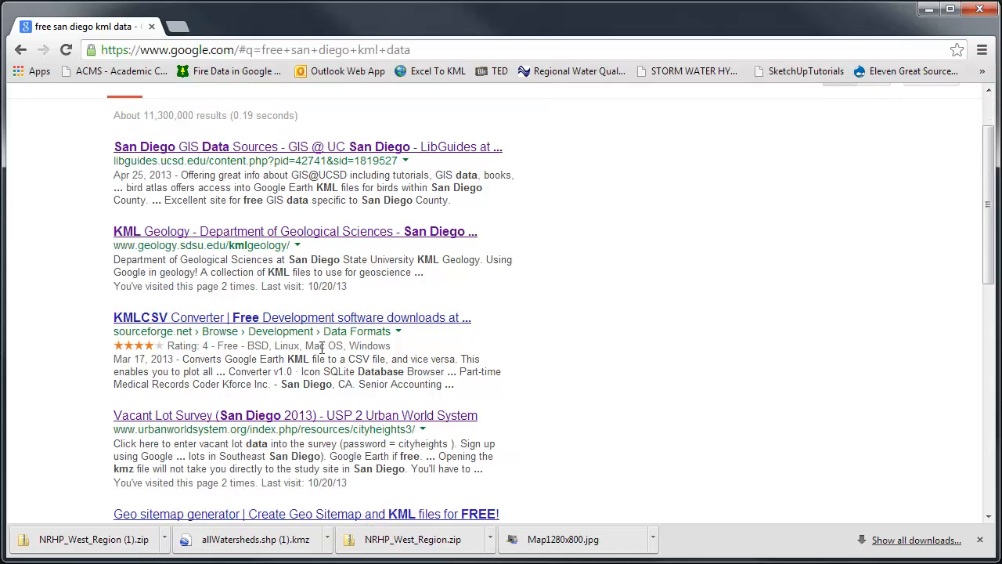
left_click(424, 420)
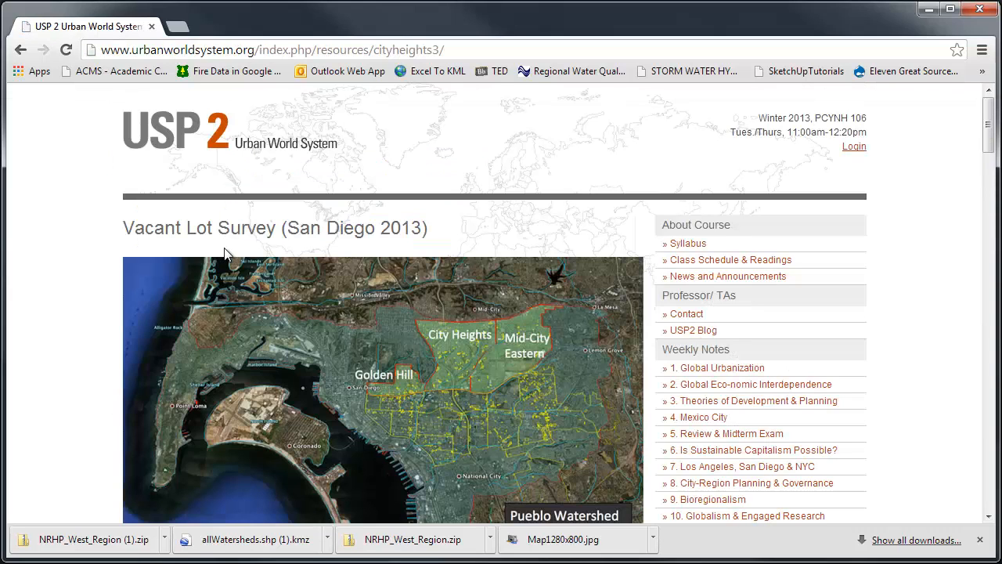
scroll(269, 380, "down", 7)
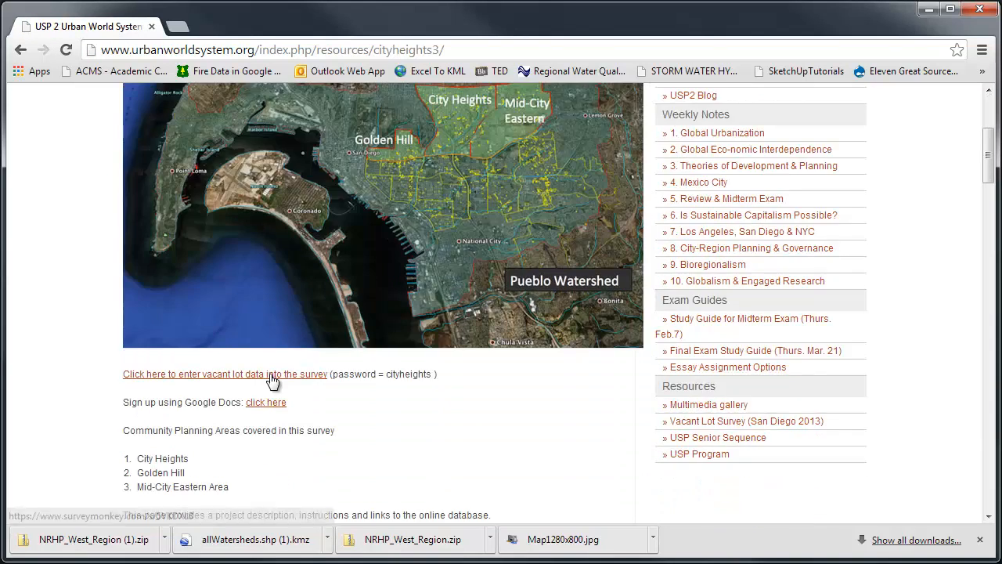
scroll(270, 379, "down", 6)
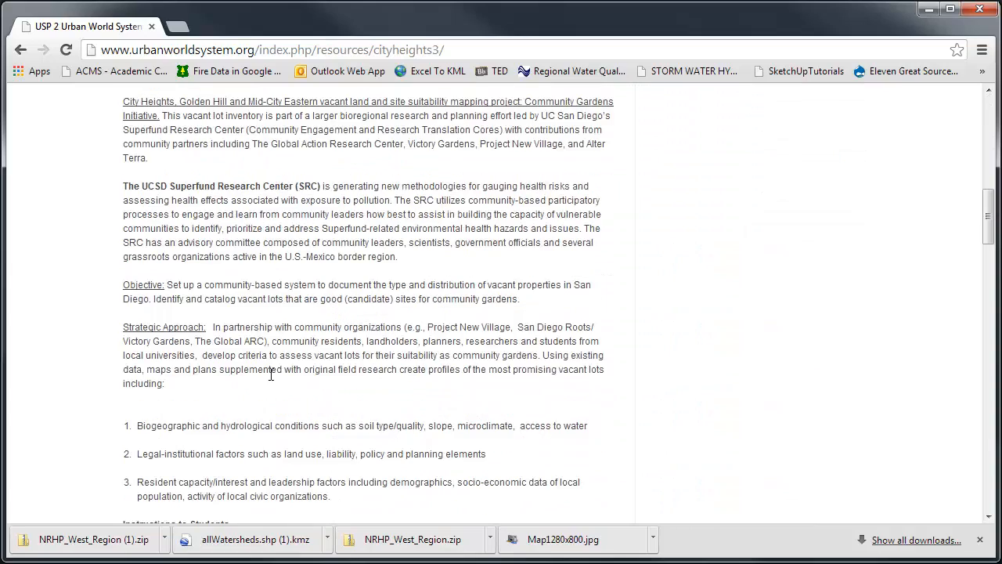
scroll(270, 375, "down", 2)
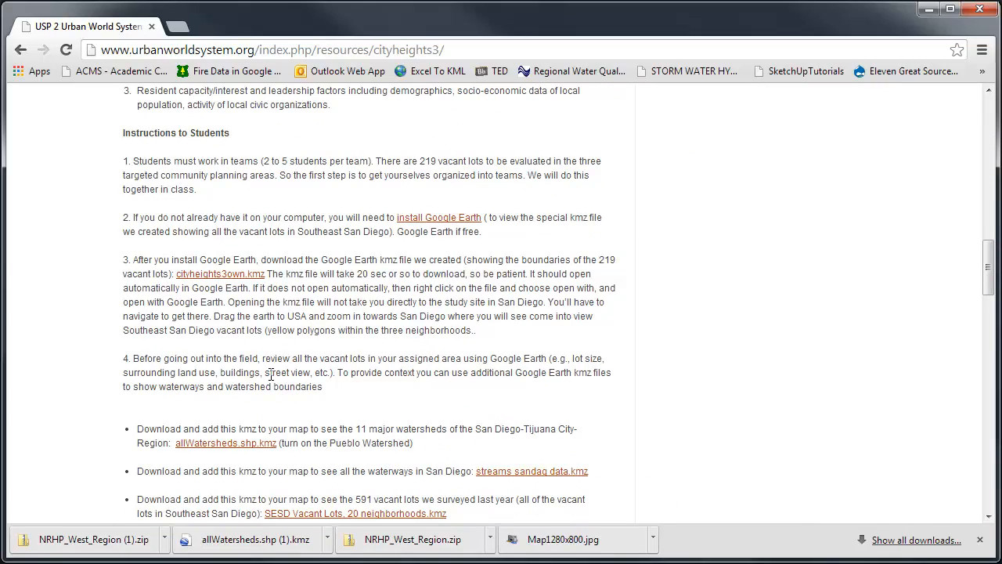
scroll(270, 375, "down", 1)
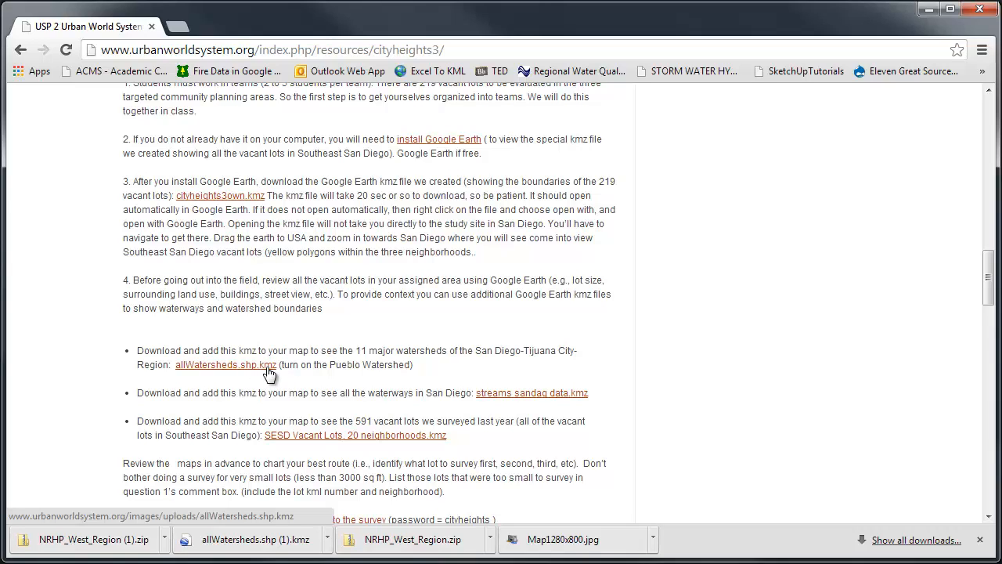
left_click(269, 373)
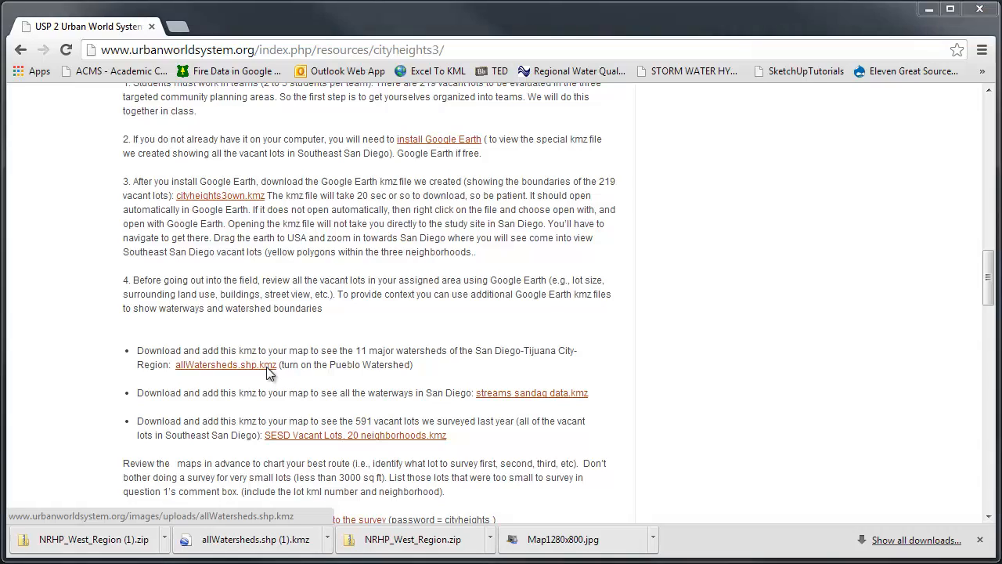
left_click(617, 395)
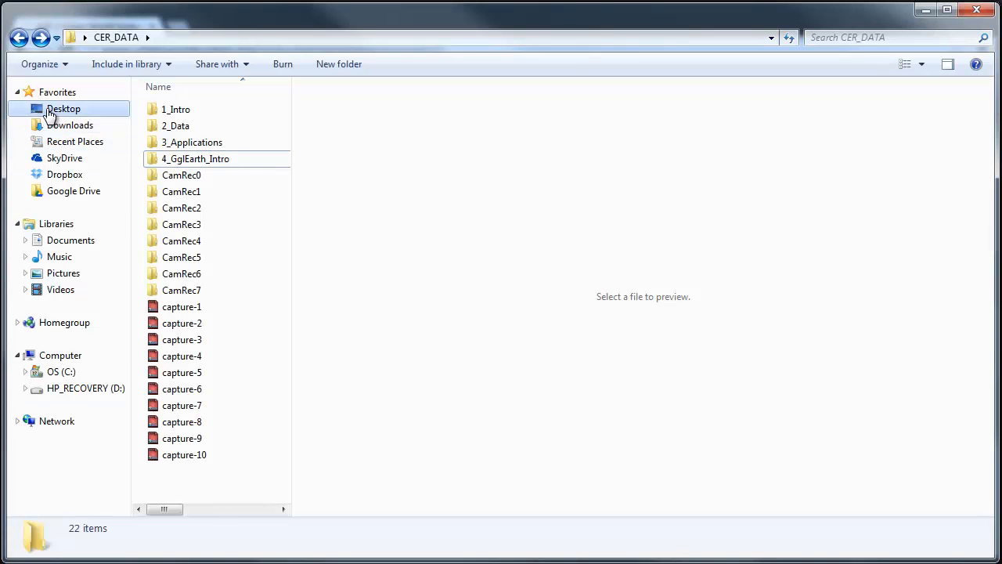
Step: Switch to Windows Explorer and browse to the C:\GIS\KML folder to view the downloaded files
left_click(79, 372)
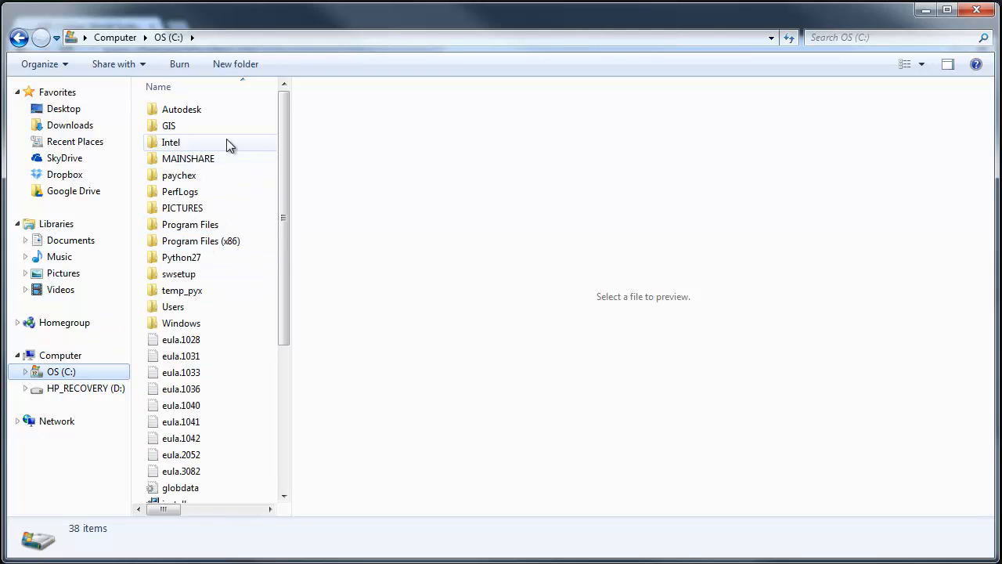
double_click(167, 128)
double_click(176, 160)
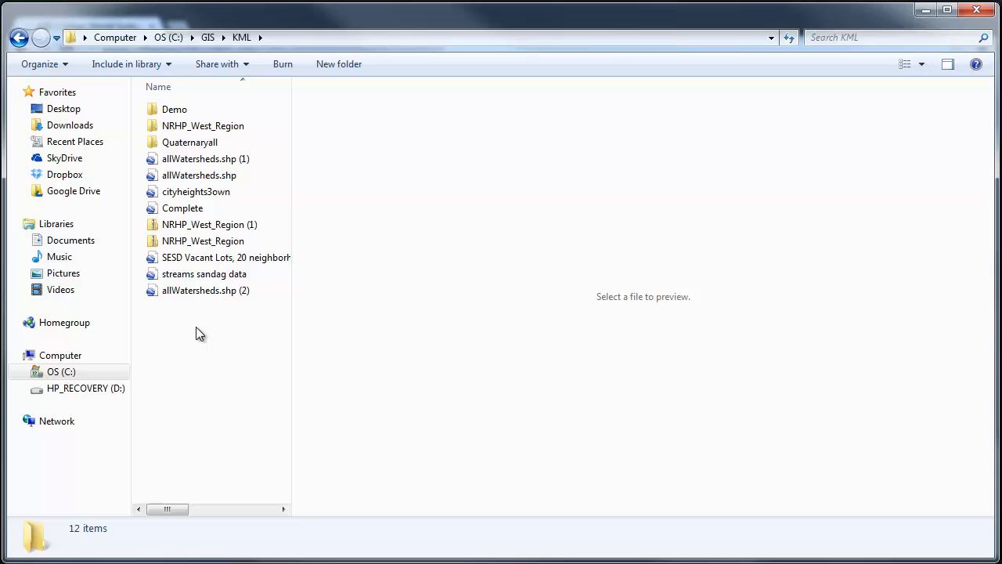
right_click(201, 233)
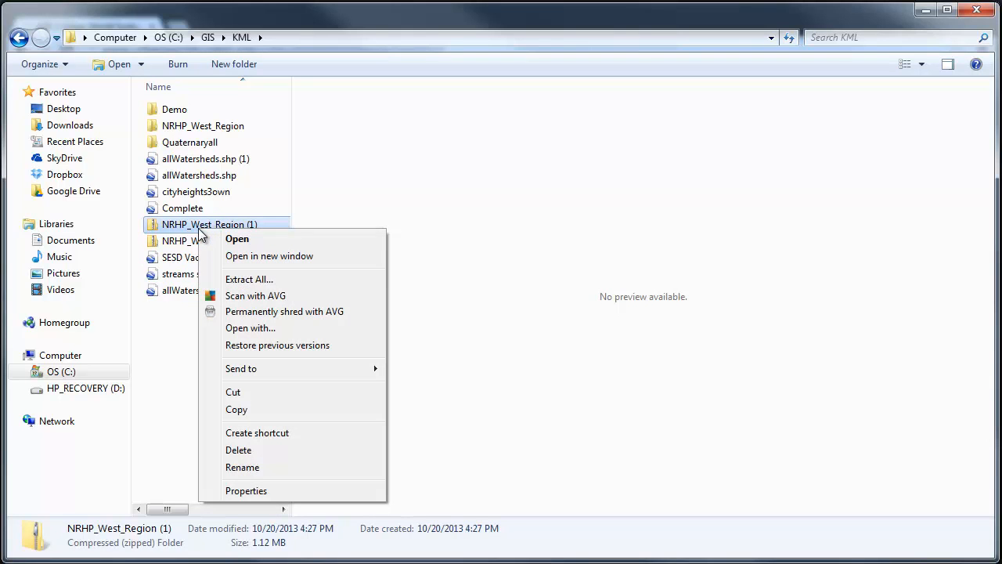
left_click(235, 279)
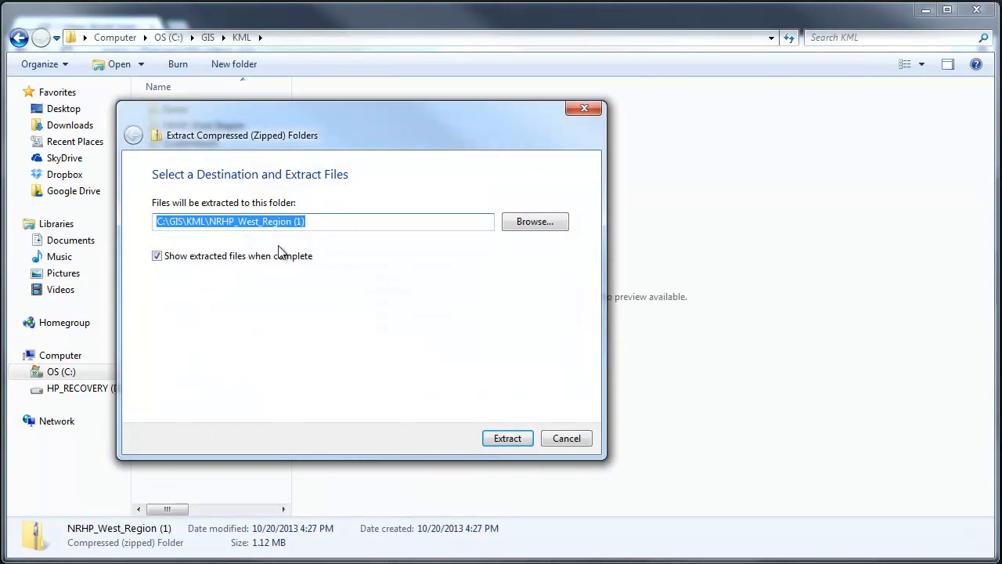
left_click(564, 441)
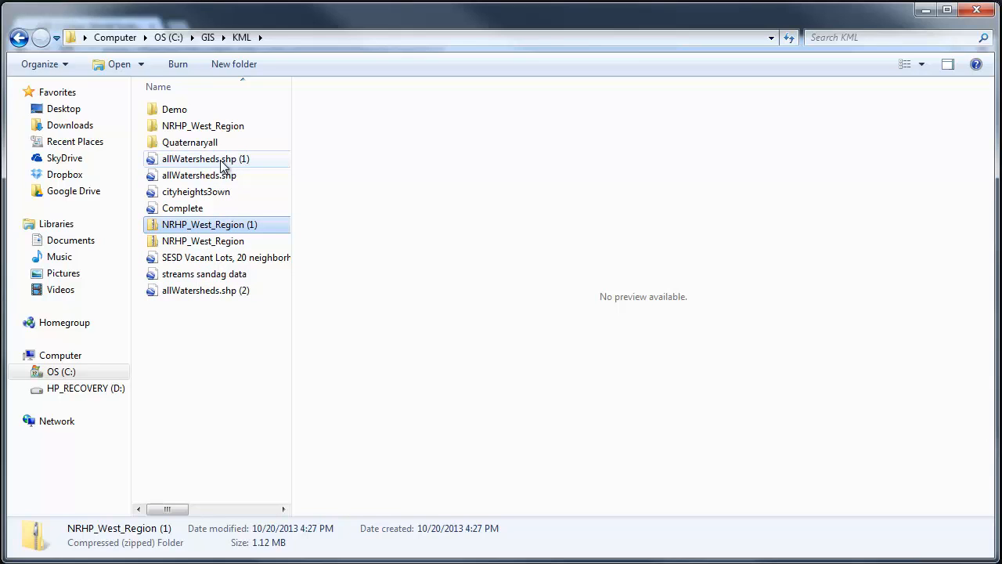
Step: Close the file window, switch to Google Earth, open allWatersheds.shp from the KML folder and collapse its allWatersheds folder in Places
left_click(983, 11)
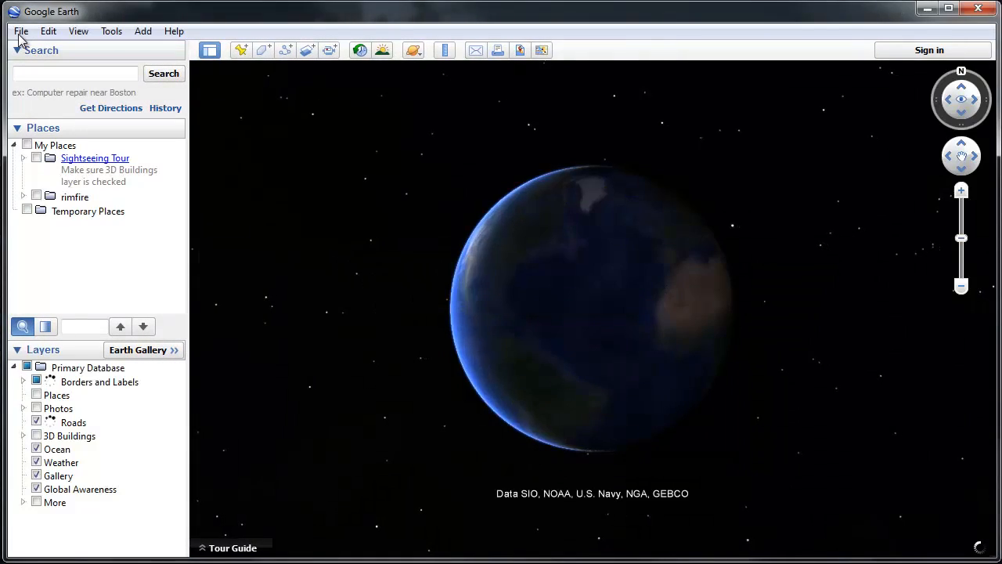
left_click(20, 32)
left_click(49, 51)
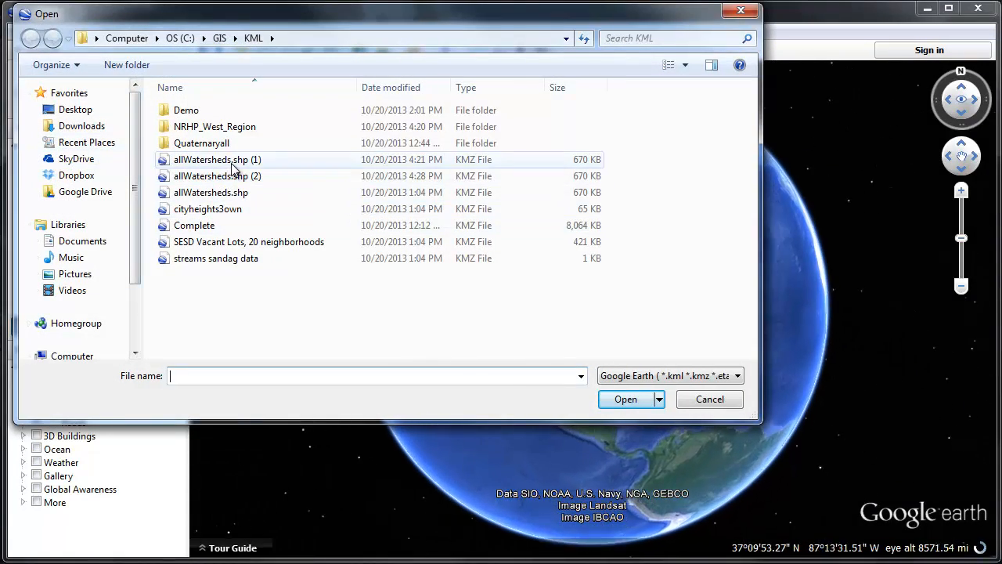
left_click(234, 196)
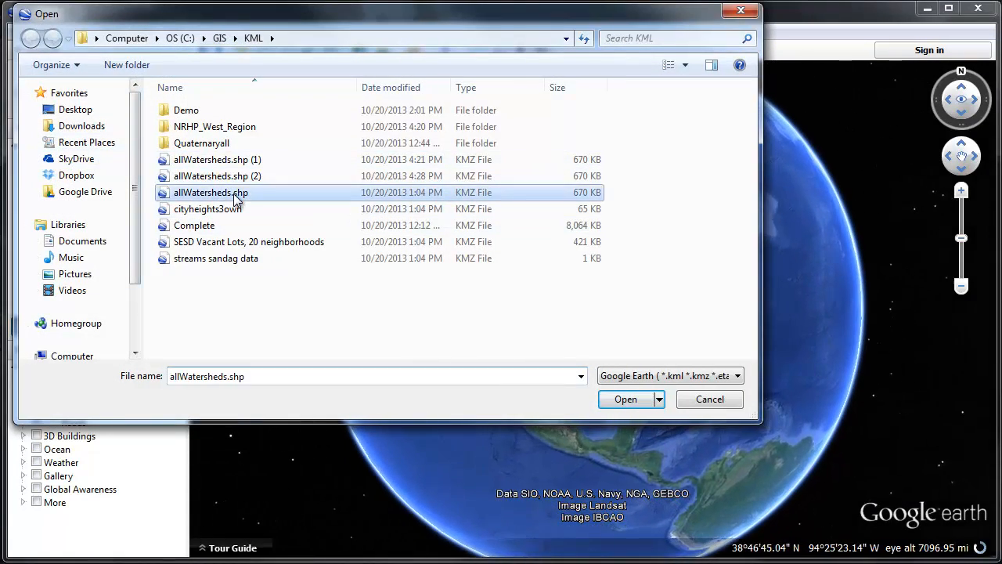
left_click(626, 399)
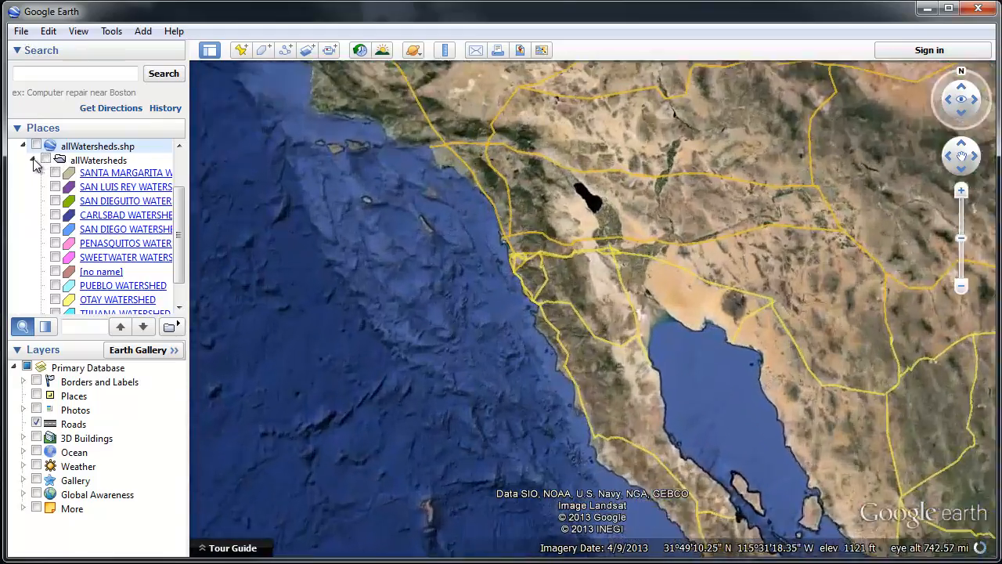
left_click(32, 159)
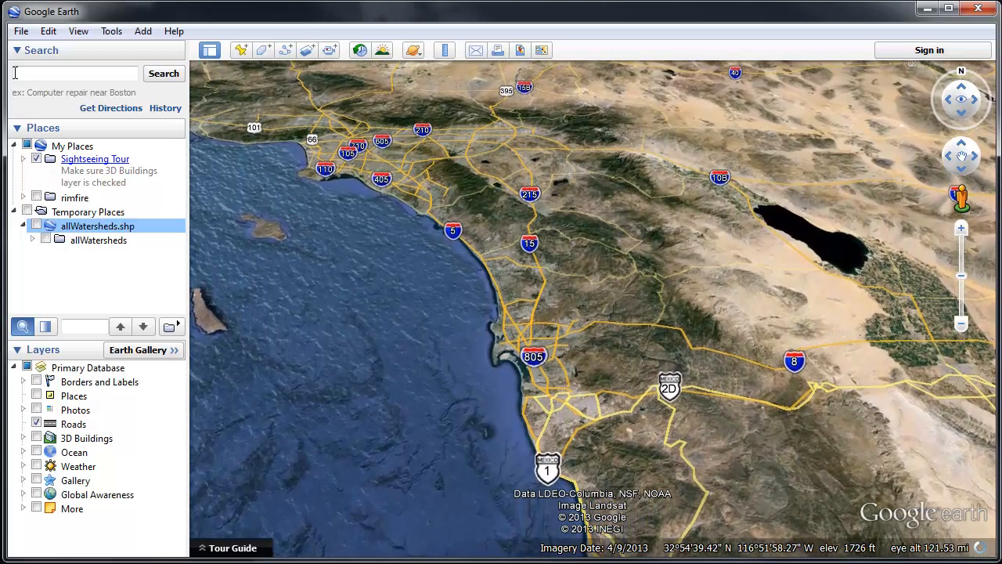
Step: Open the doc KML file from the NRHP_West_Region folder and collapse the NRHP - West Region entry in Places
left_click(21, 30)
left_click(34, 50)
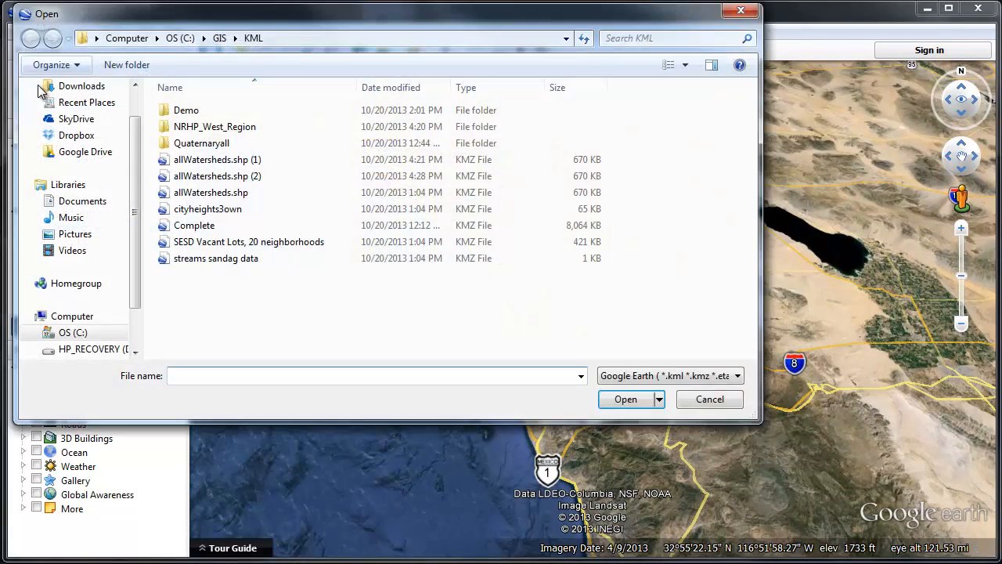
double_click(208, 127)
left_click(181, 111)
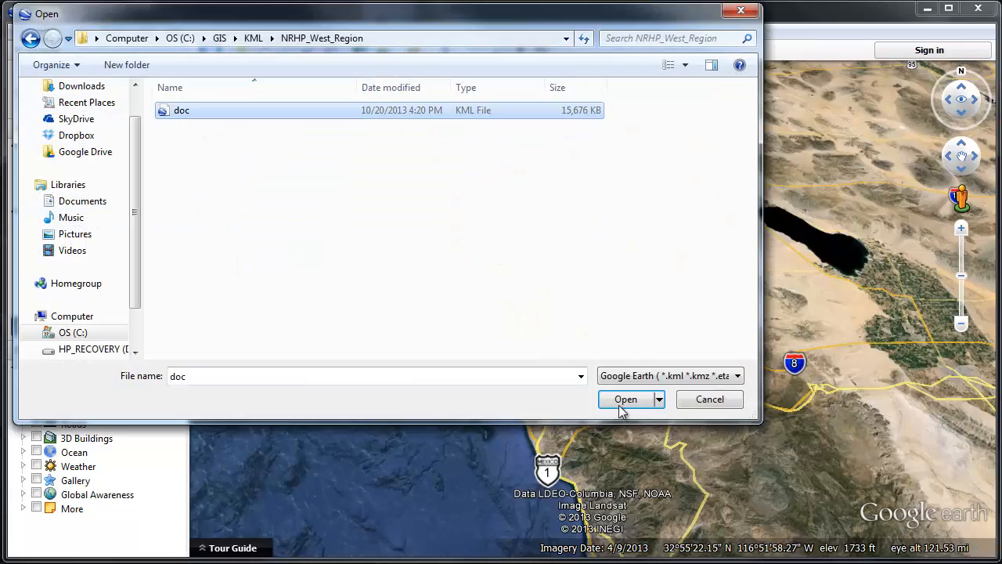
left_click(626, 400)
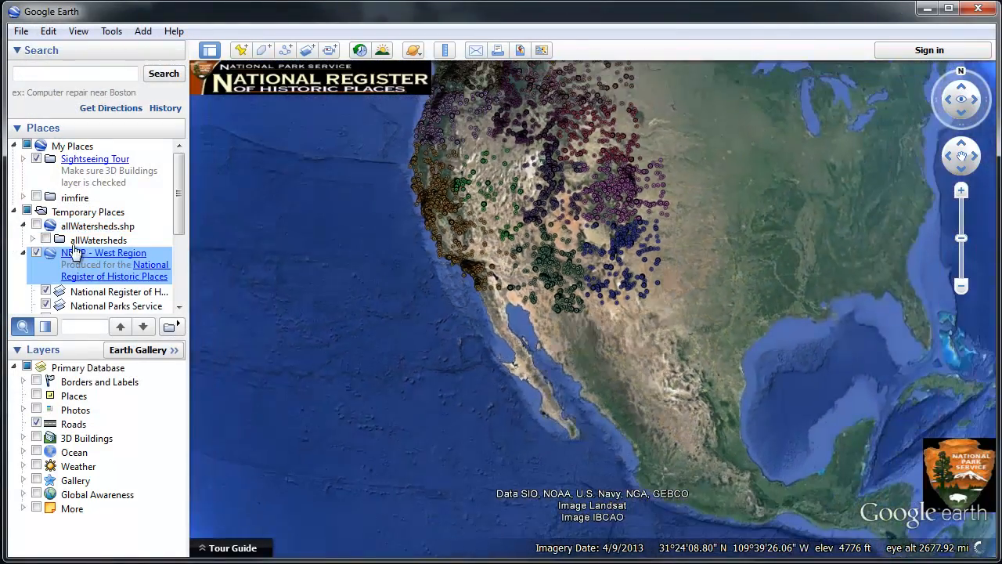
left_click(23, 253)
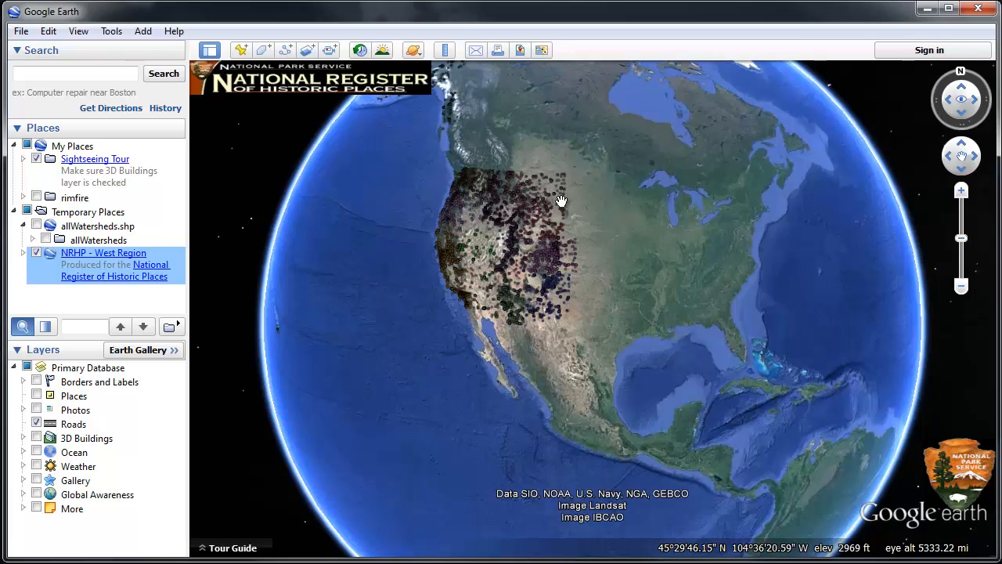
Step: Turn on the allWatersheds.shp layer over the San Diego area's historic places and expand its allWatersheds folder in Places
scroll(469, 306, "up", 5)
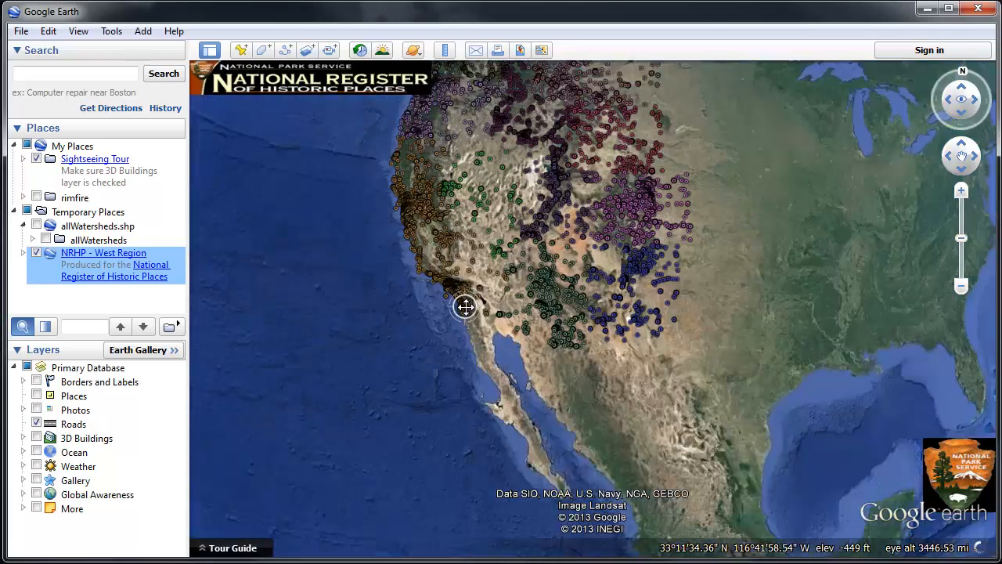
scroll(464, 306, "up", 5)
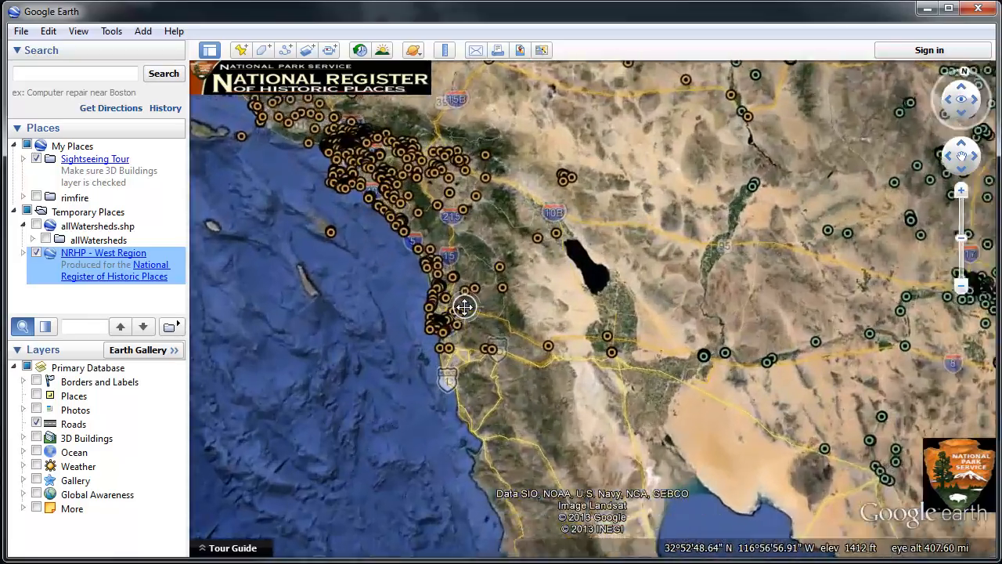
scroll(411, 332, "up", 5)
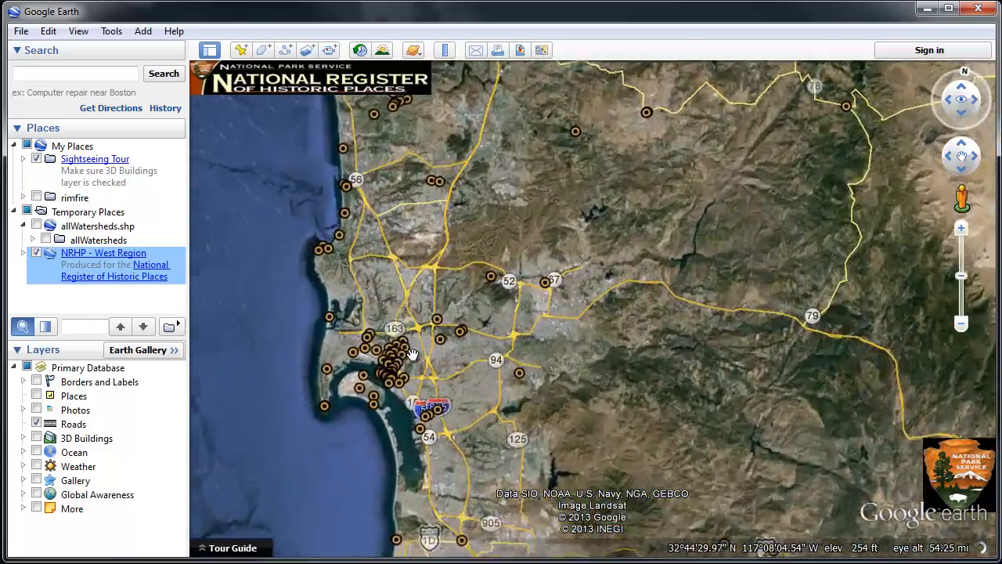
scroll(400, 361, "up", 3)
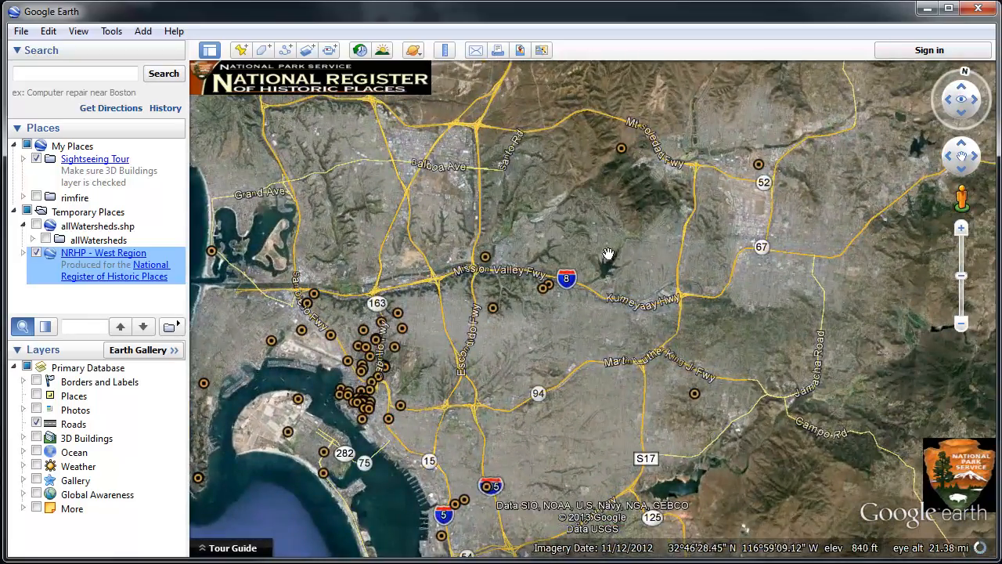
left_click_drag(462, 379, 637, 297)
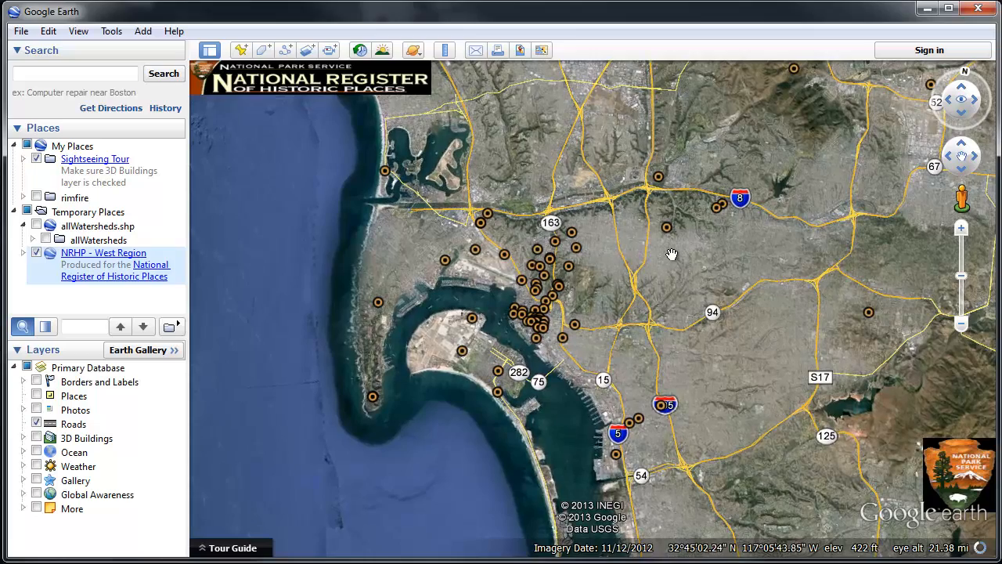
left_click(36, 226)
left_click(32, 239)
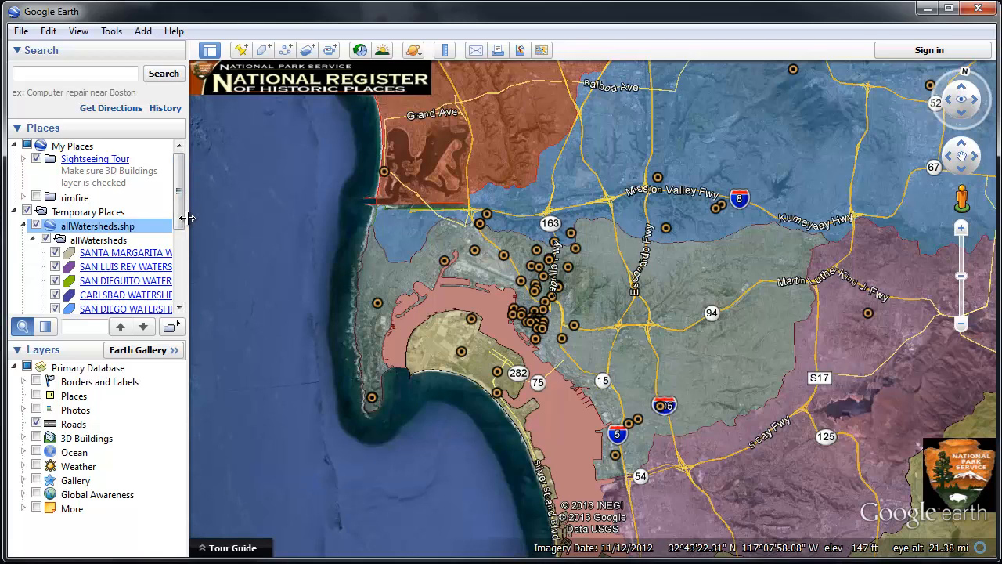
Step: Widen the sidebar, and display only PUEBLO WATERSHED out of the allWatersheds folder
left_click_drag(189, 220, 310, 225)
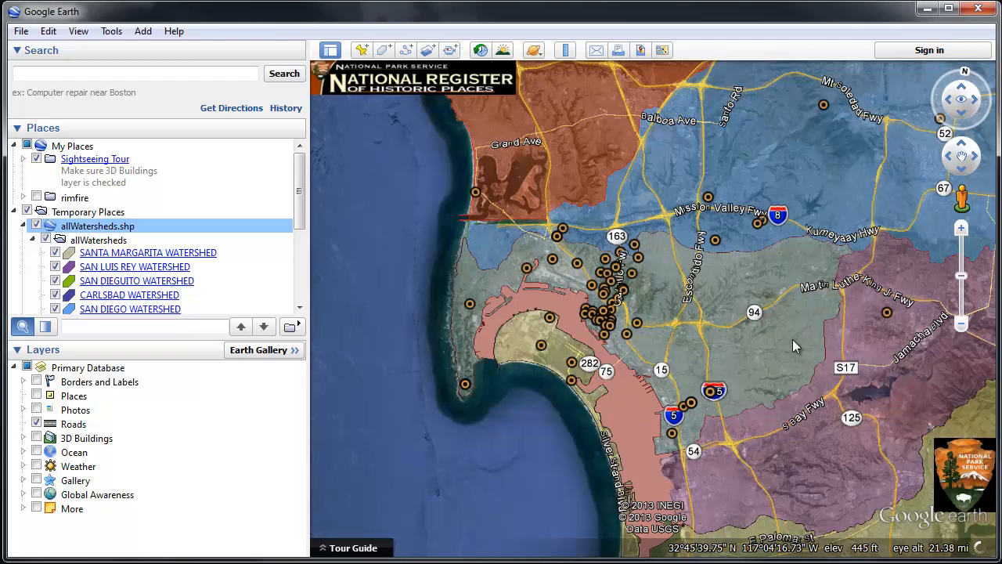
left_click_drag(298, 213, 302, 237)
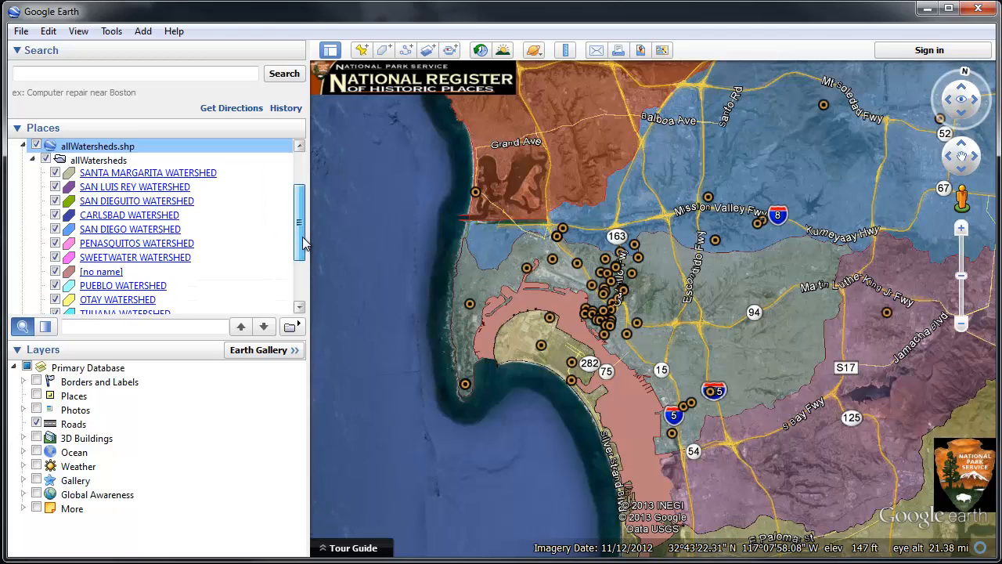
left_click(46, 160)
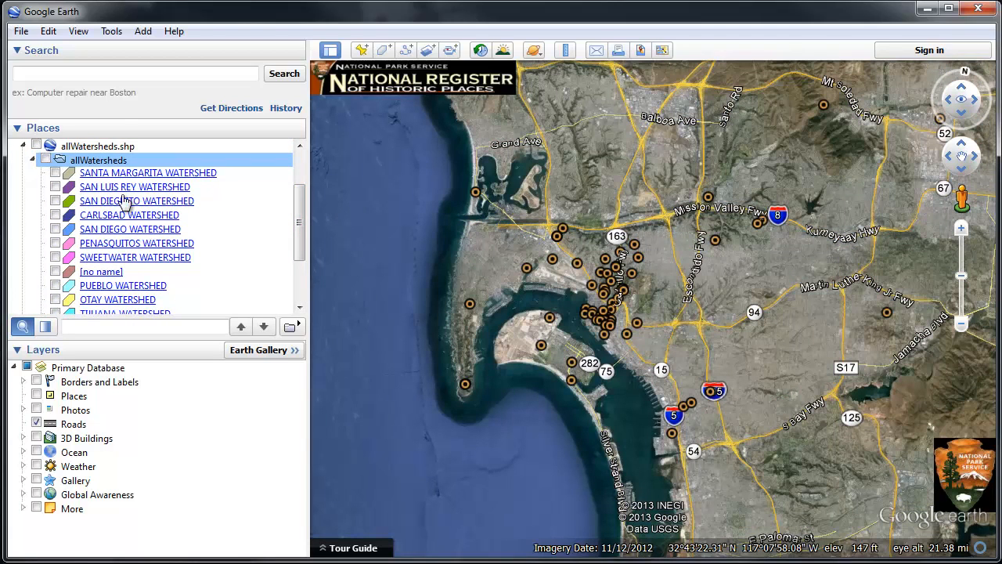
left_click(55, 286)
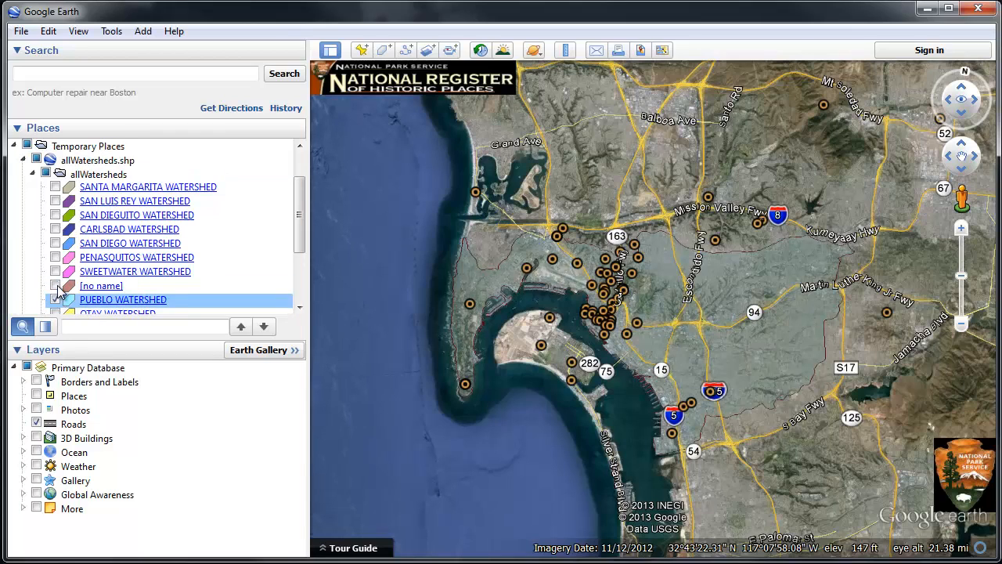
Step: Set the PUEBLO WATERSHED polygon's area color to the basic blue with RGB 0, 85, 255
right_click(105, 304)
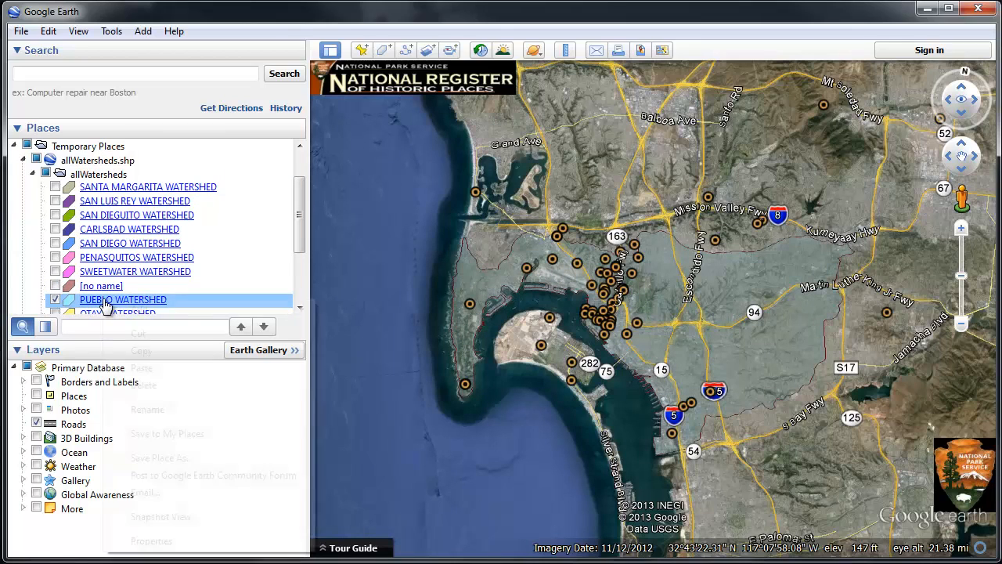
left_click(151, 541)
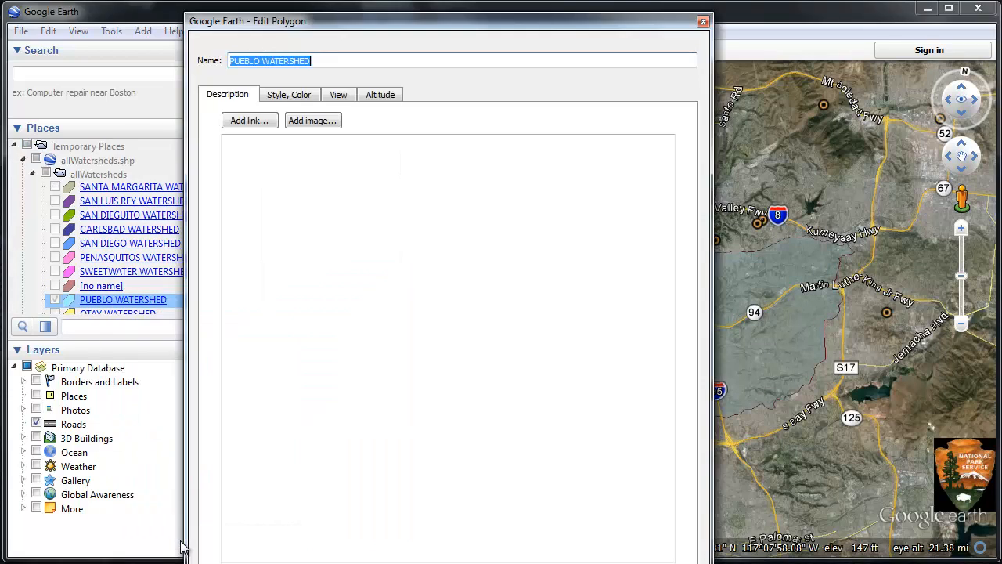
left_click(283, 95)
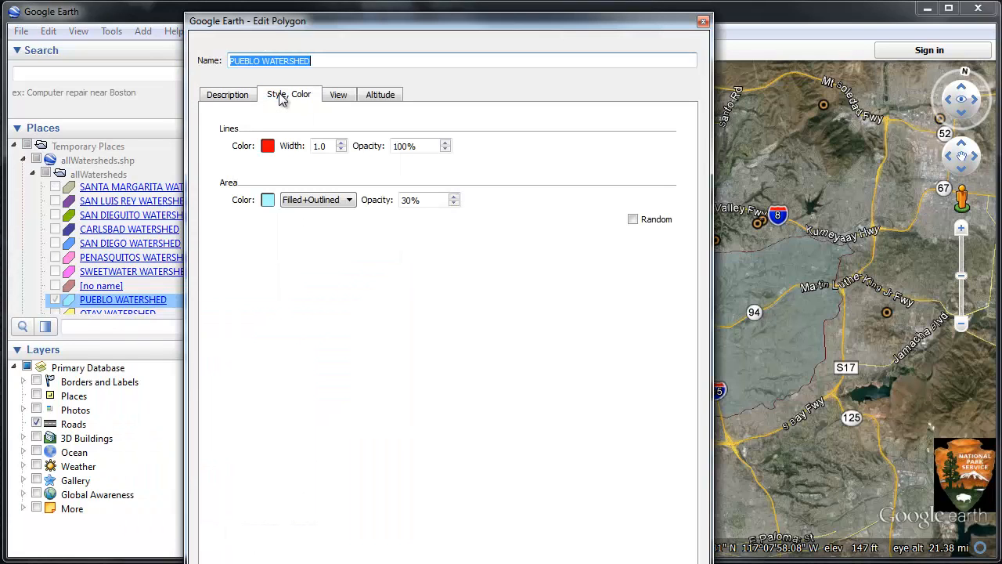
left_click(267, 201)
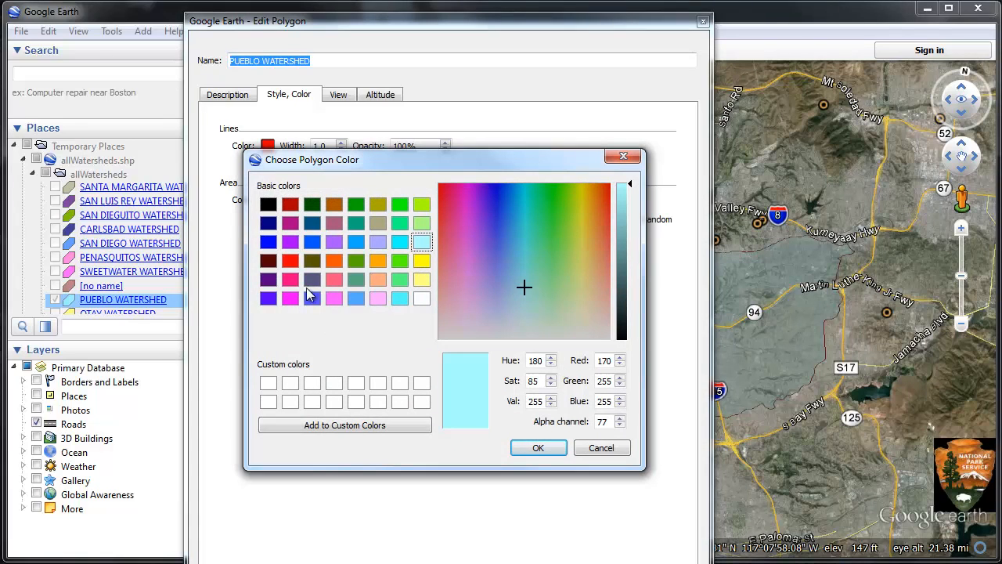
left_click(311, 244)
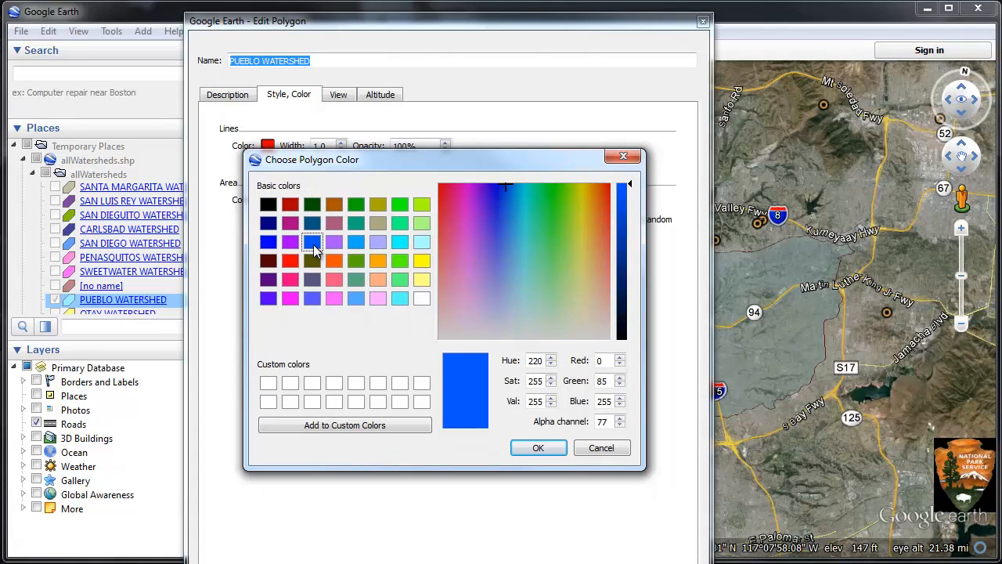
left_click(540, 451)
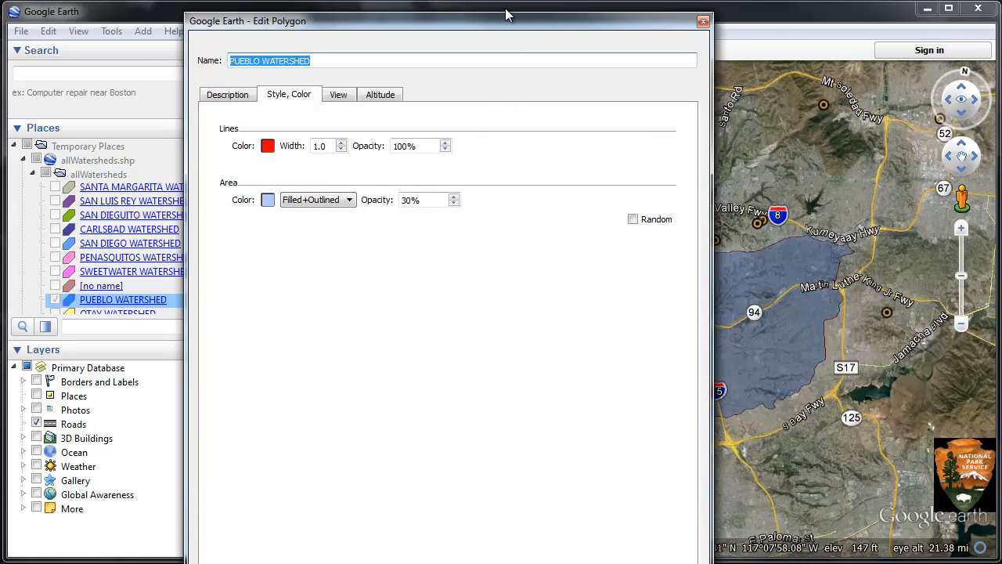
left_click_drag(506, 17, 387, 0)
left_click(496, 541)
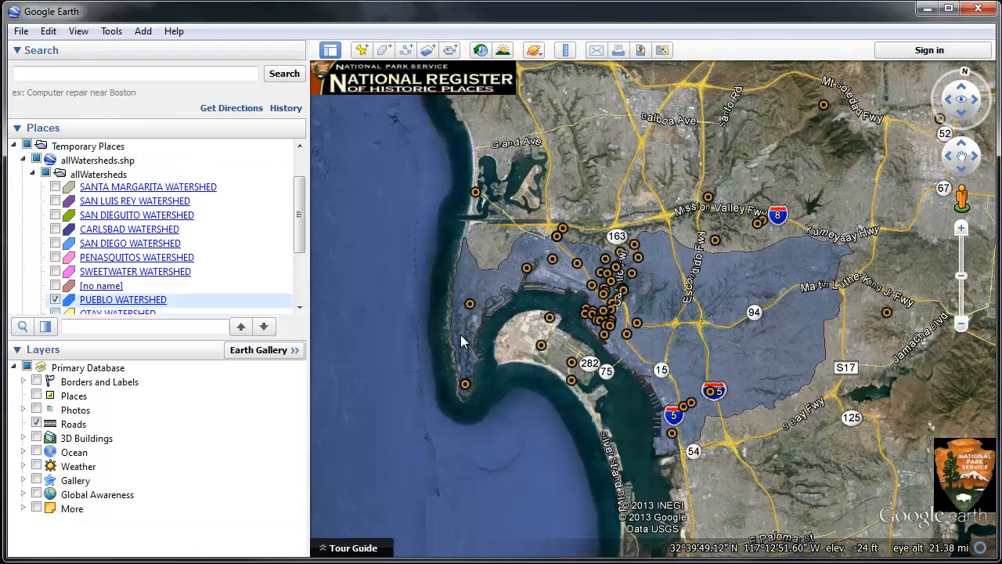
Step: View the details of the Cabrillo National Monument and Rosecroft placemarks on Point Loma, and close the information balloon
scroll(605, 310, "up", 3)
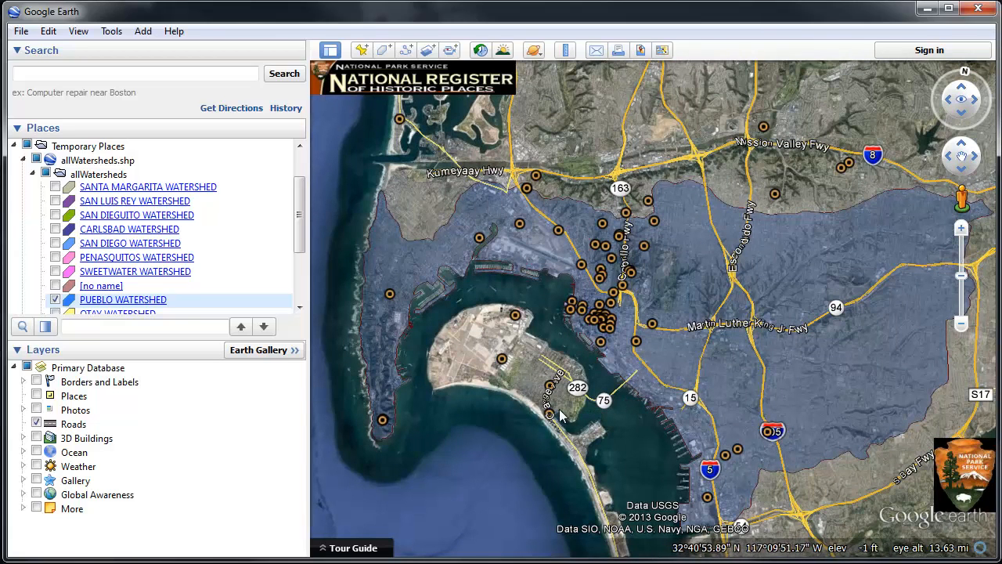
left_click(384, 423)
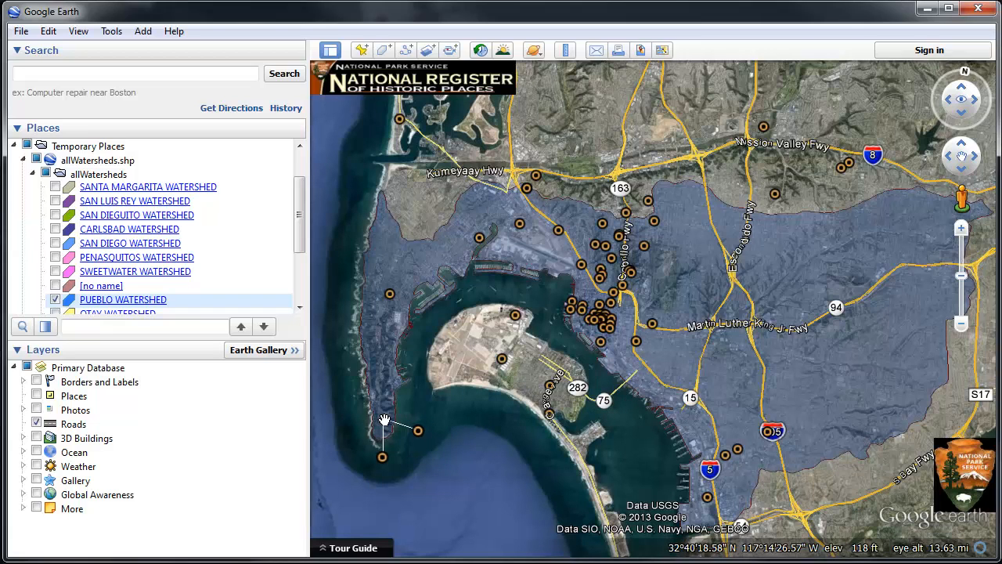
left_click(382, 461)
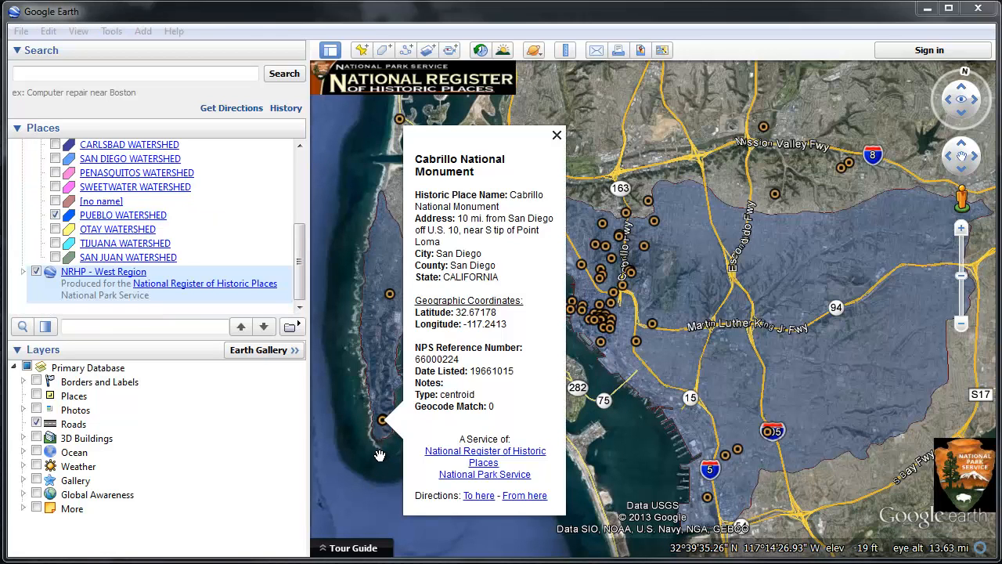
left_click(390, 296)
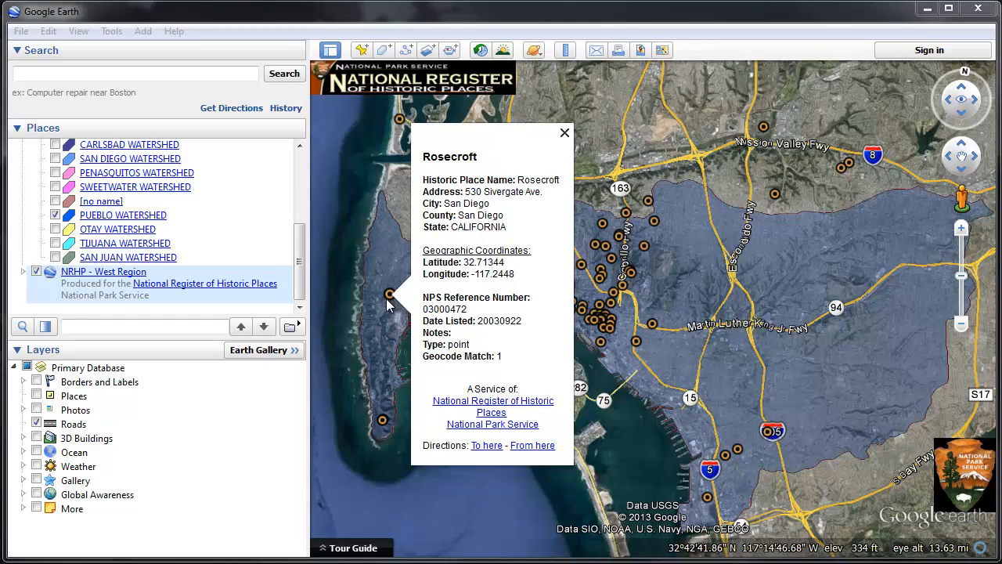
left_click(565, 132)
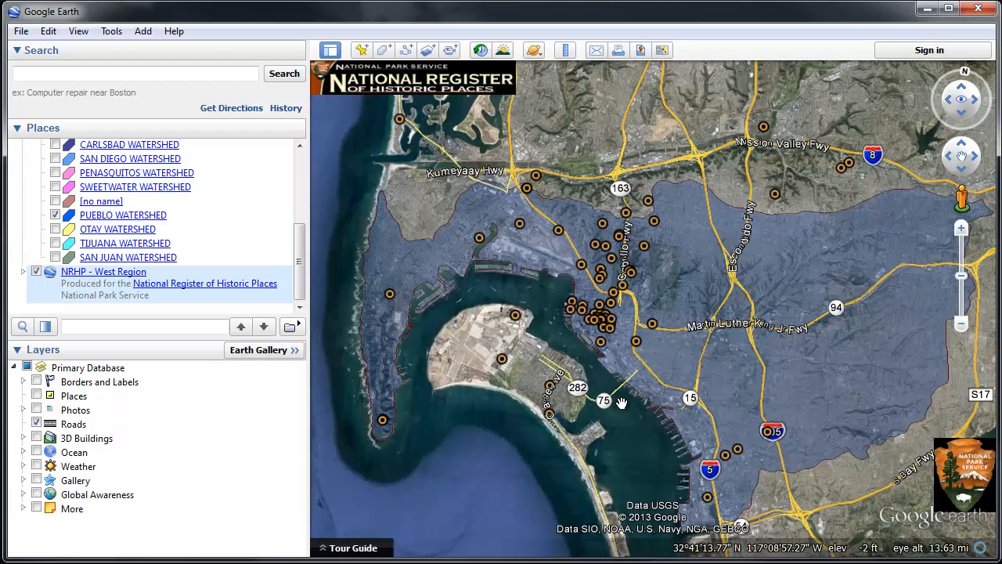
Step: Save the current map view to the Desktop as a JPEG image named pueblo_historic
left_click(21, 32)
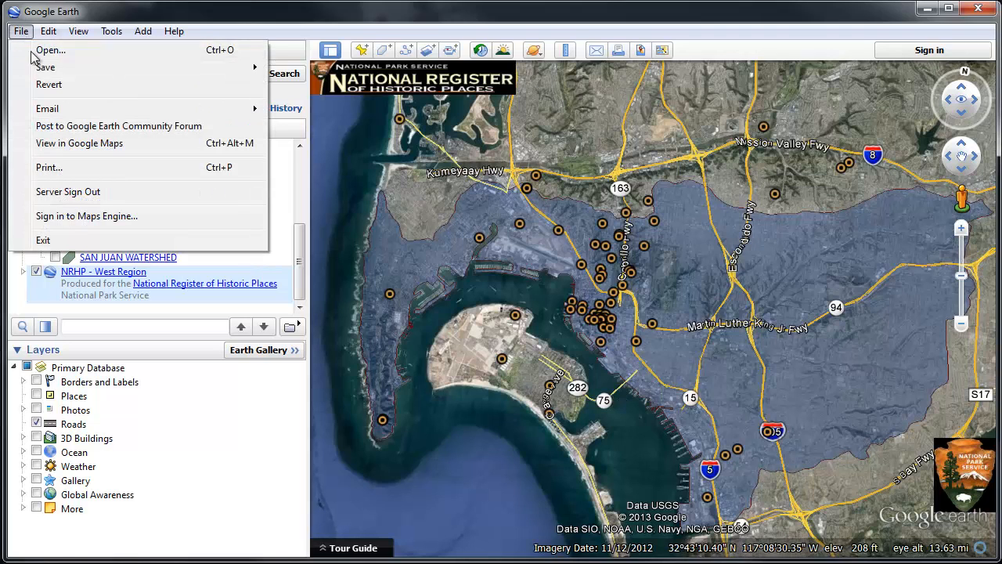
mouse_move(60, 72)
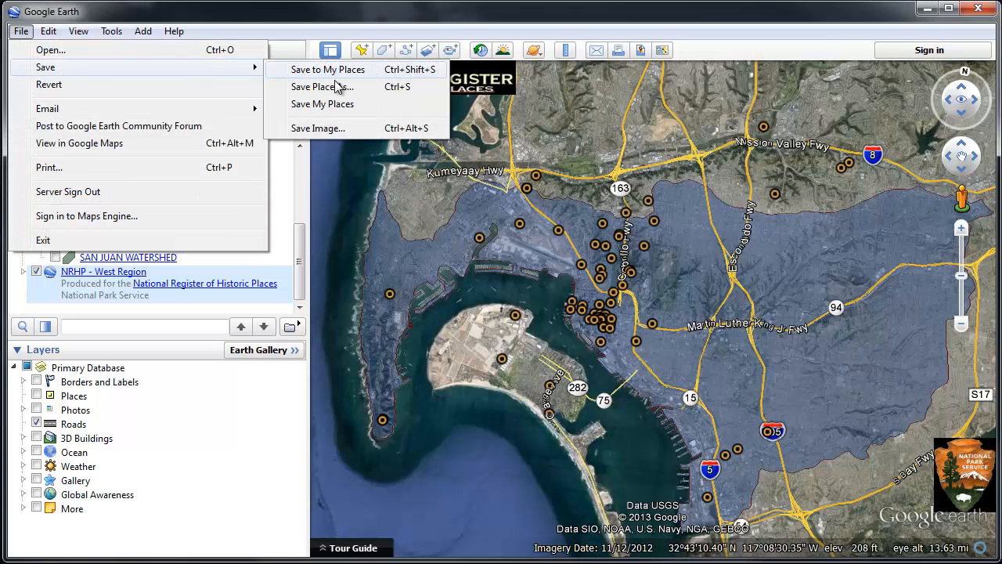
left_click(338, 128)
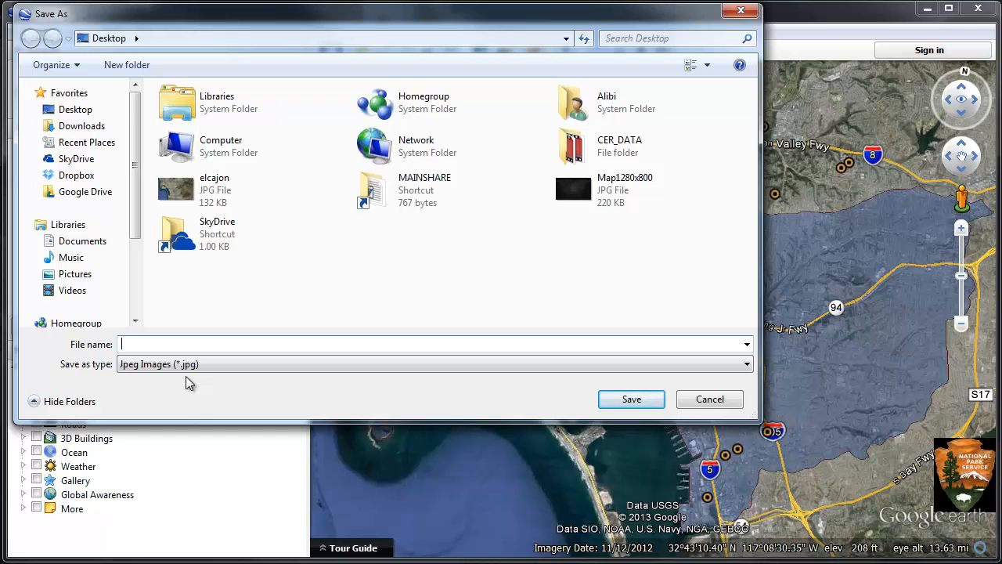
type("pueblo_historic")
left_click(624, 401)
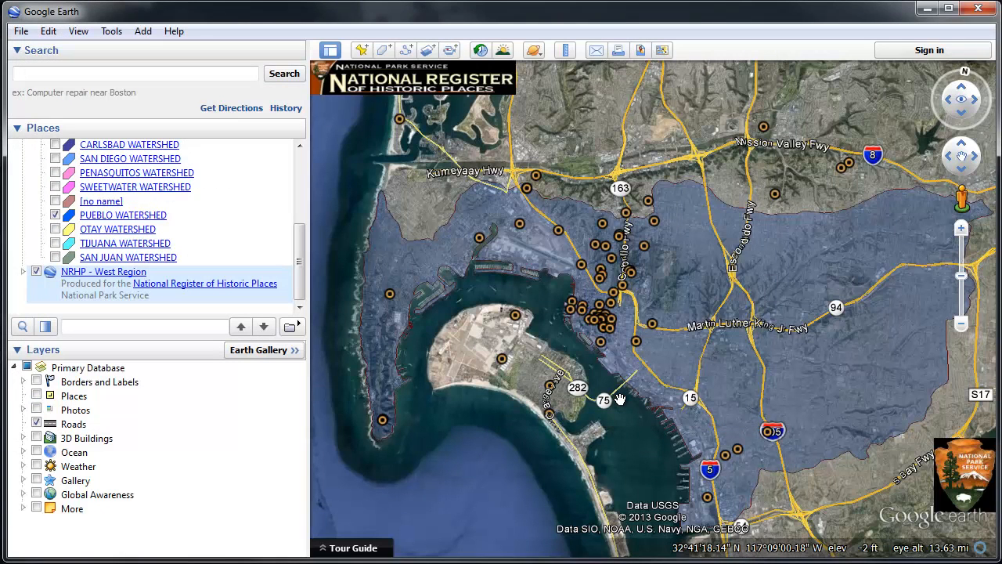